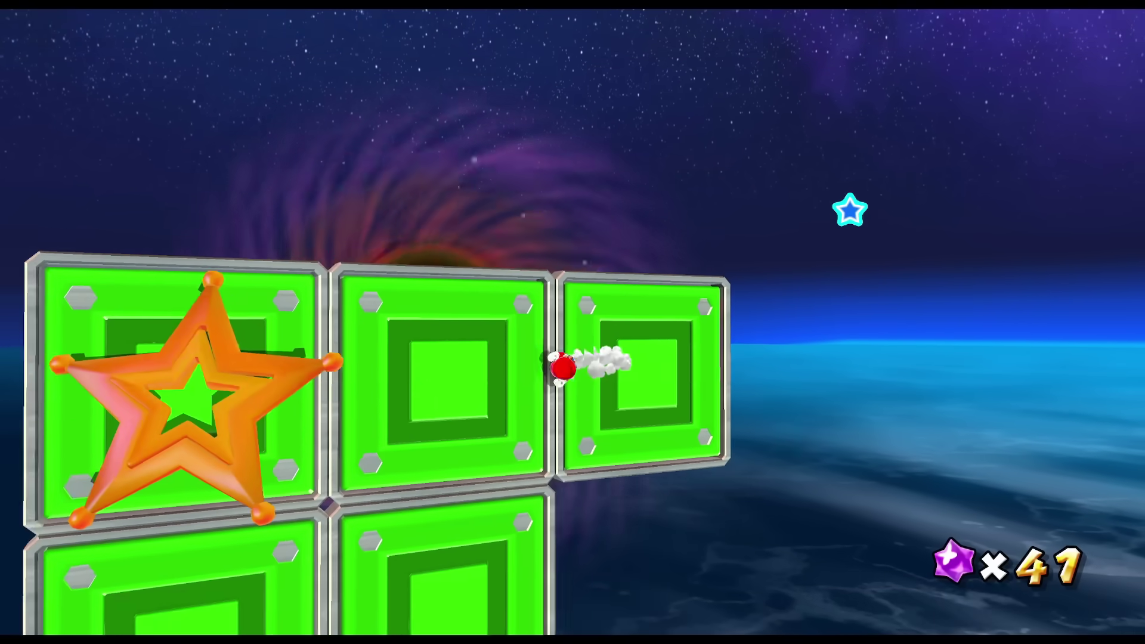
Run Mario onto the orange Launch Star, blast him to the green planetoid, and run across it
{"action": "key", "text": "Left"}
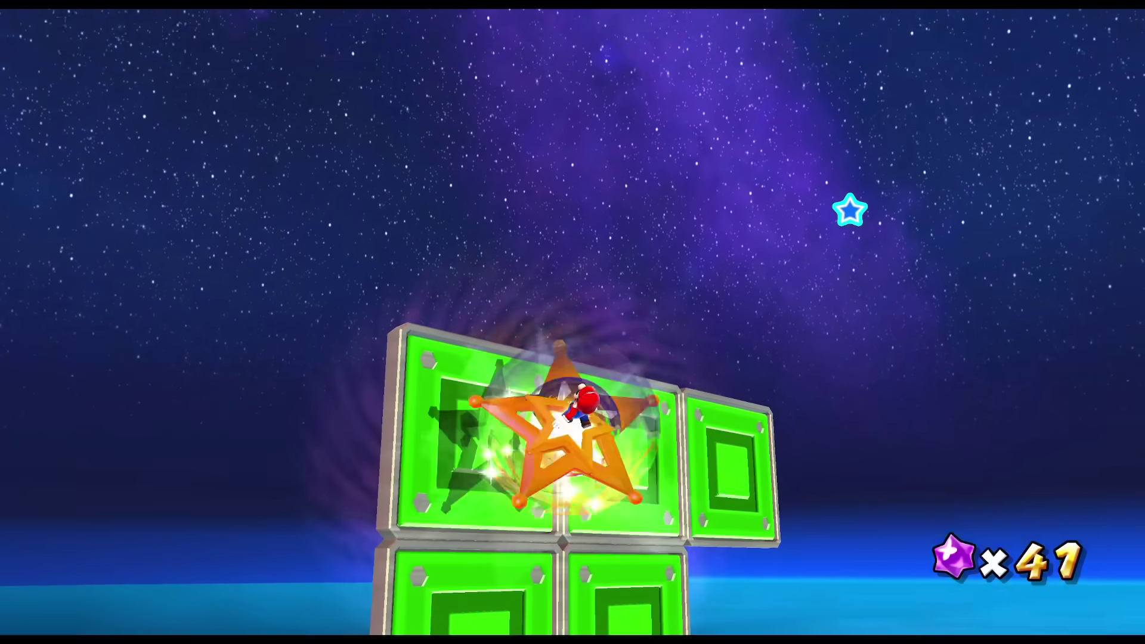
{"action": "key", "text": "x"}
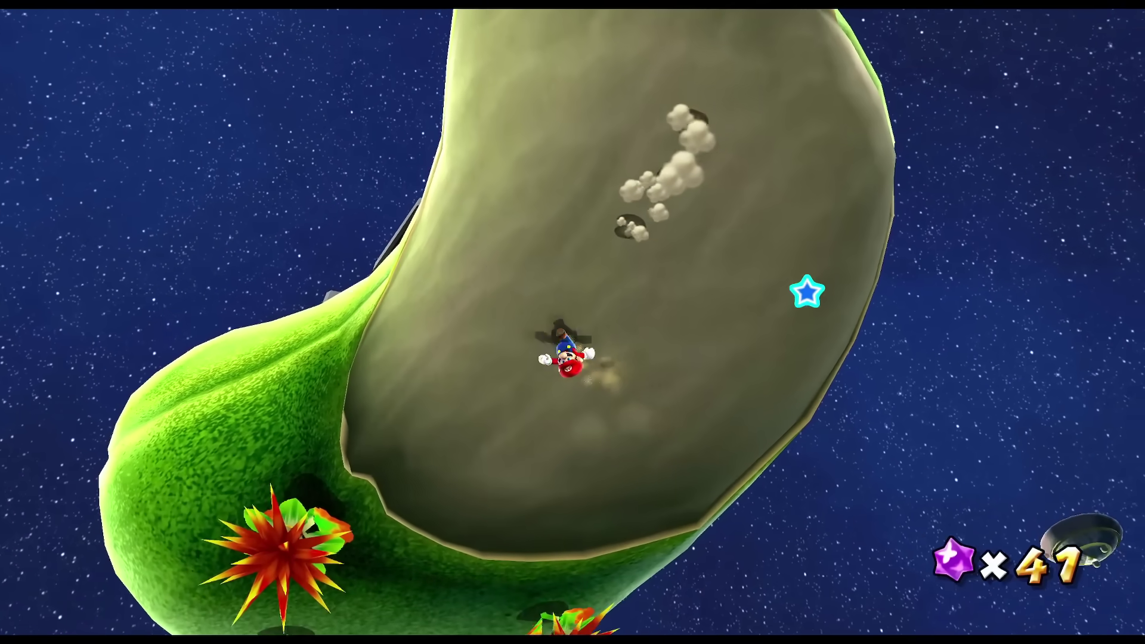
{"action": "key", "text": "Up"}
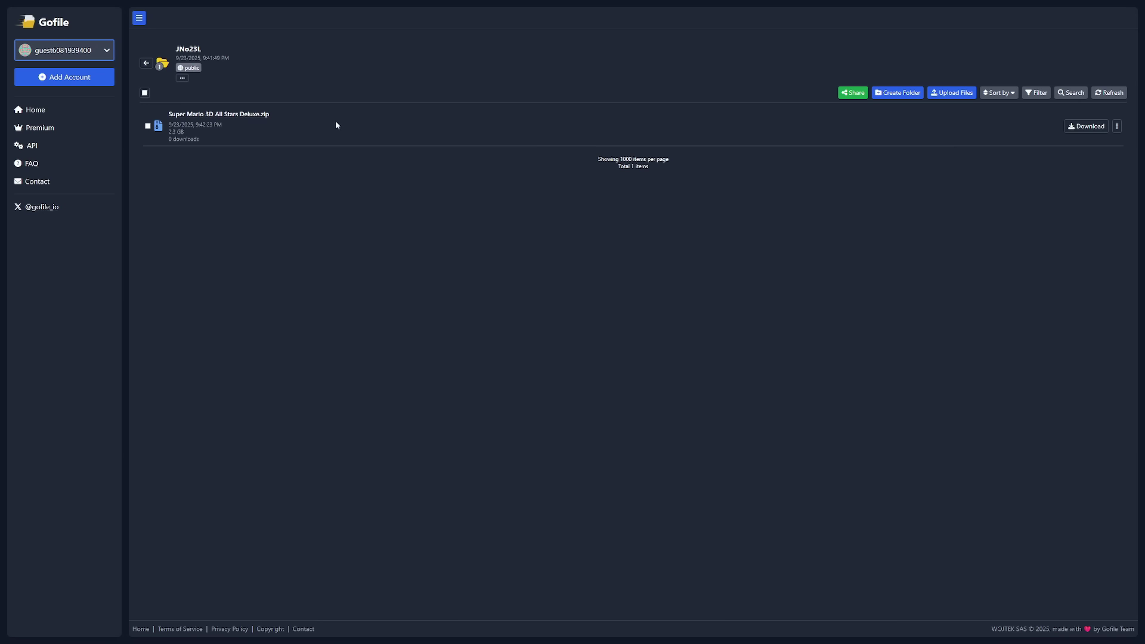
Download the 2.3 GB Super Mario 3D All Stars Deluxe.zip from its Gofile page
{"action": "left_click", "coordinate": [1072, 128]}
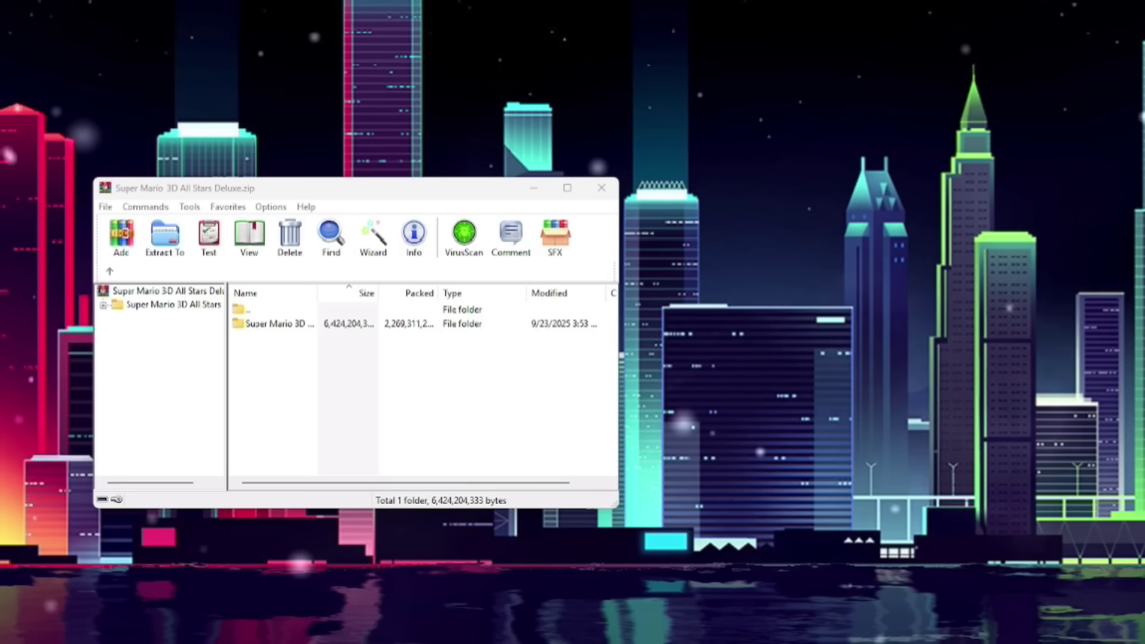
Drag the single game folder out of the WinRAR archive onto the desktop to extract it
{"action": "left_click", "coordinate": [300, 325]}
{"action": "mouse_move", "coordinate": [293, 326]}
{"action": "left_mouse_down"}
{"action": "mouse_move", "coordinate": [286, 334]}
{"action": "mouse_move", "coordinate": [292, 323]}
{"action": "left_mouse_up"}
{"action": "left_click_drag", "start_coordinate": [460, 102], "coordinate": [460, 100]}
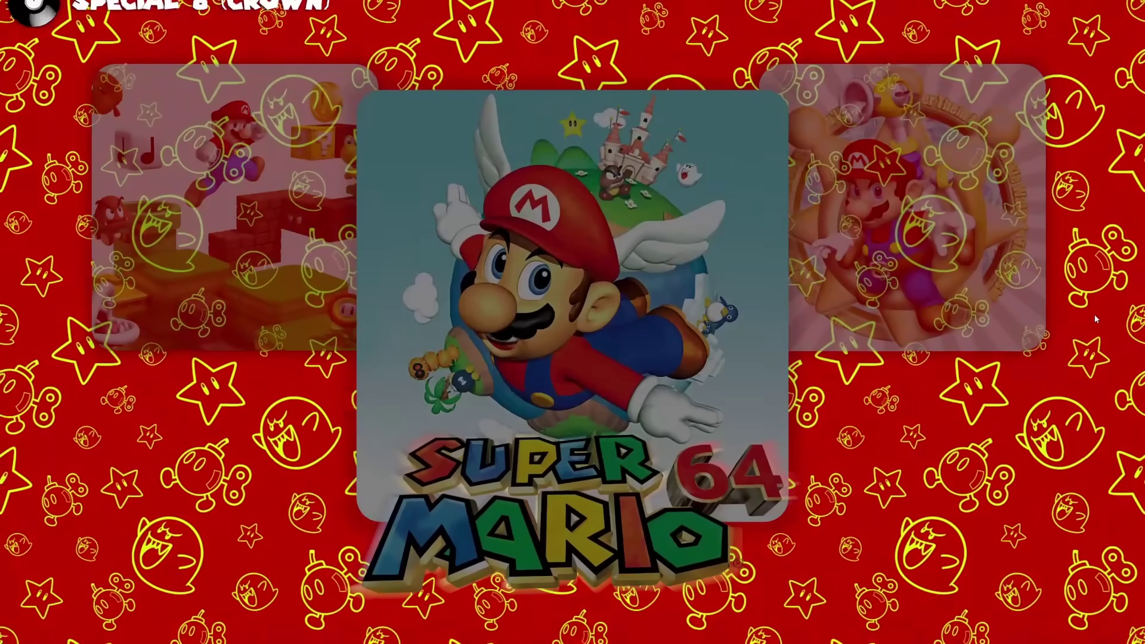
Cycle the launcher carousel right from Super Mario 64 through to Galaxy 2
{"action": "key", "text": "Right"}
{"action": "key", "text": "Right"}
{"action": "key", "text": "Right"}
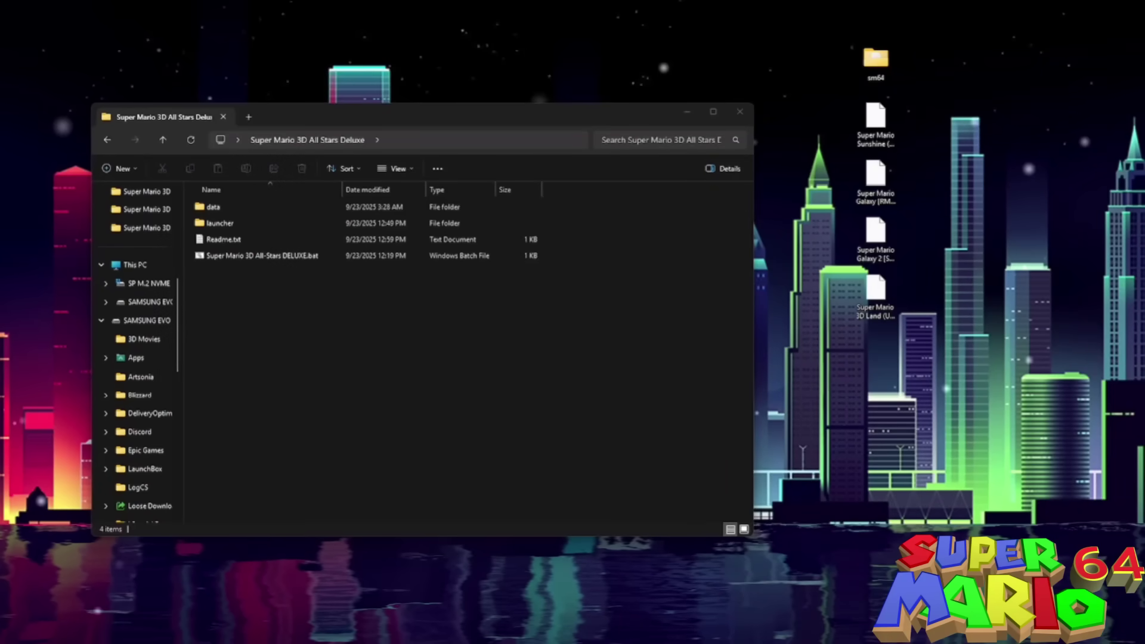
Navigate from the extracted game folder into data and then ROMS
{"action": "left_click_drag", "start_coordinate": [439, 113], "coordinate": [451, 90]}
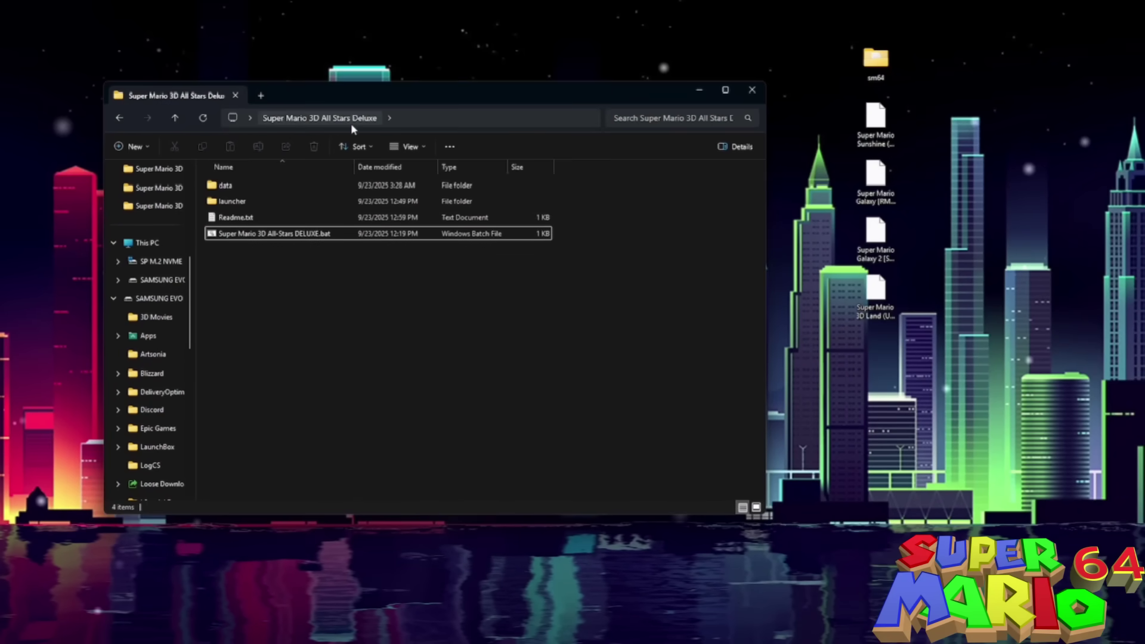
{"action": "double_click", "coordinate": [259, 193]}
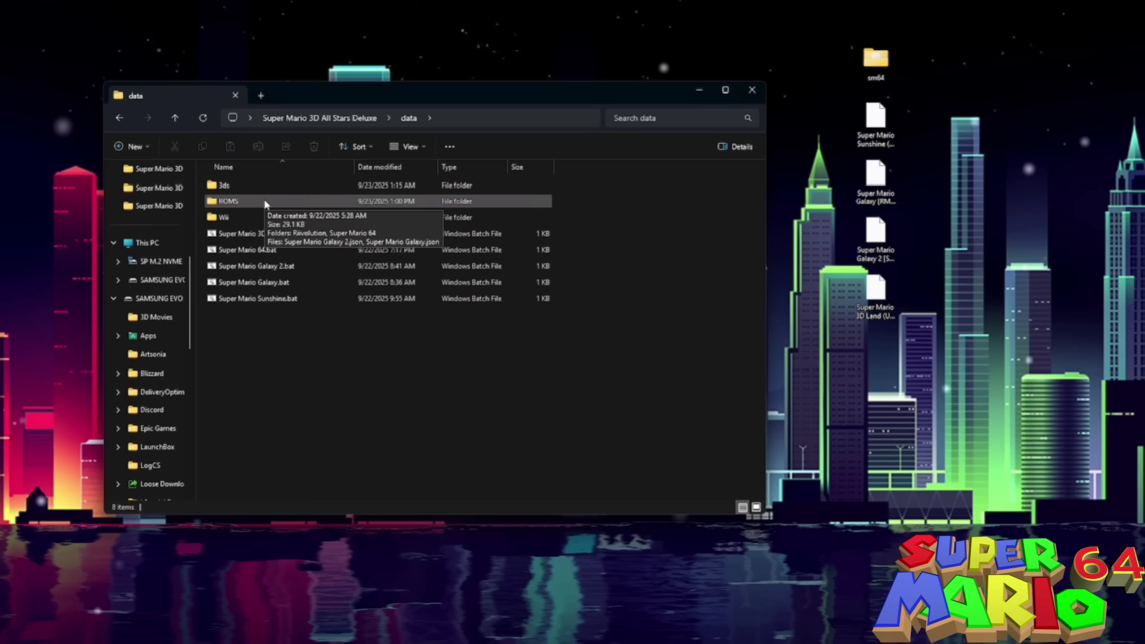
{"action": "double_click", "coordinate": [292, 203]}
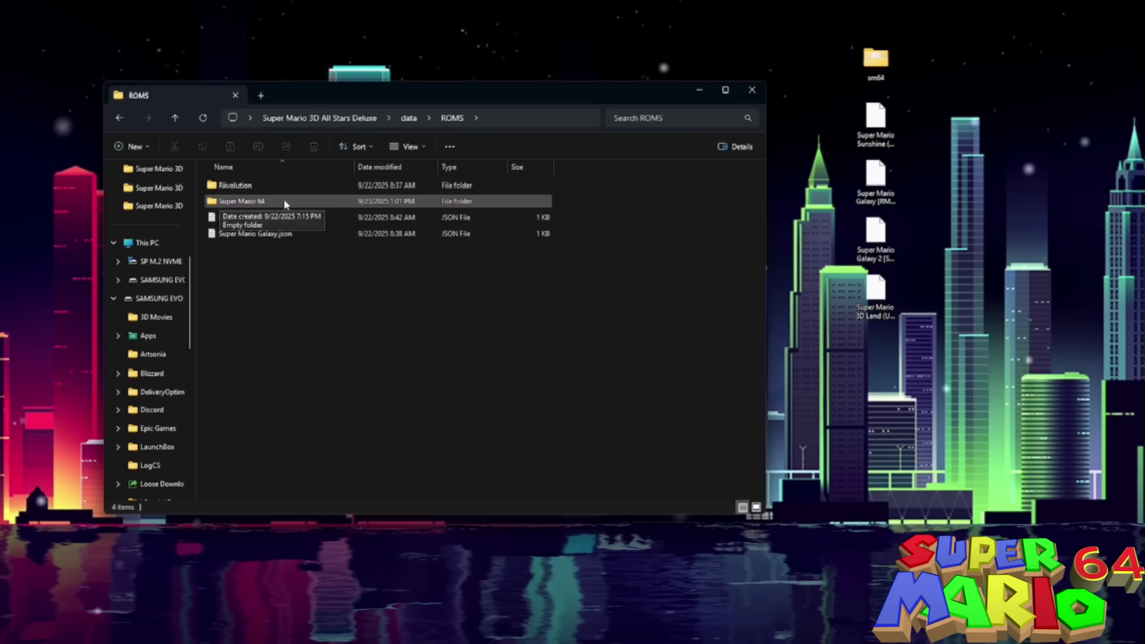
Copy the three files from the desktop sm64 folder into ROMS\Super Mario 64
{"action": "double_click", "coordinate": [241, 201]}
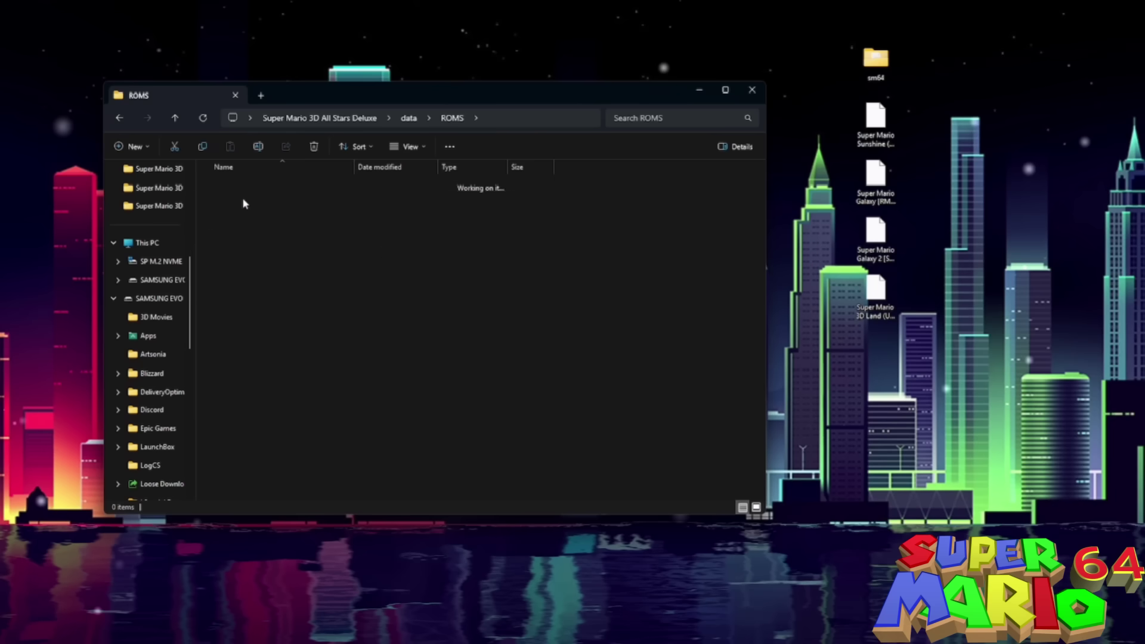
{"action": "left_click_drag", "start_coordinate": [876, 62], "coordinate": [887, 69]}
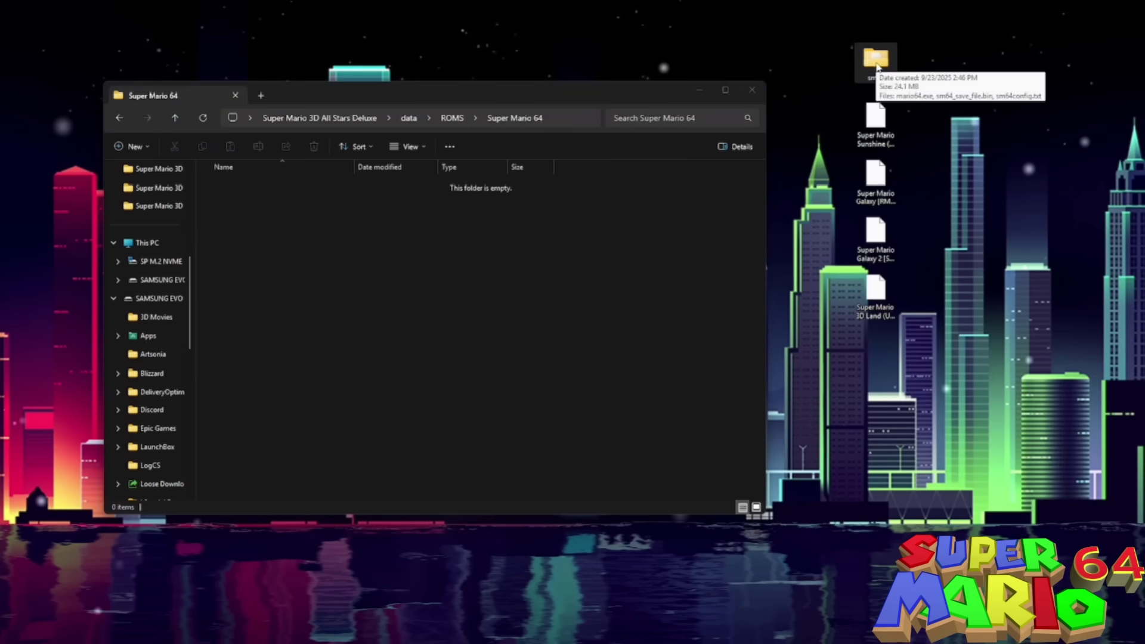
{"action": "left_click", "coordinate": [976, 70]}
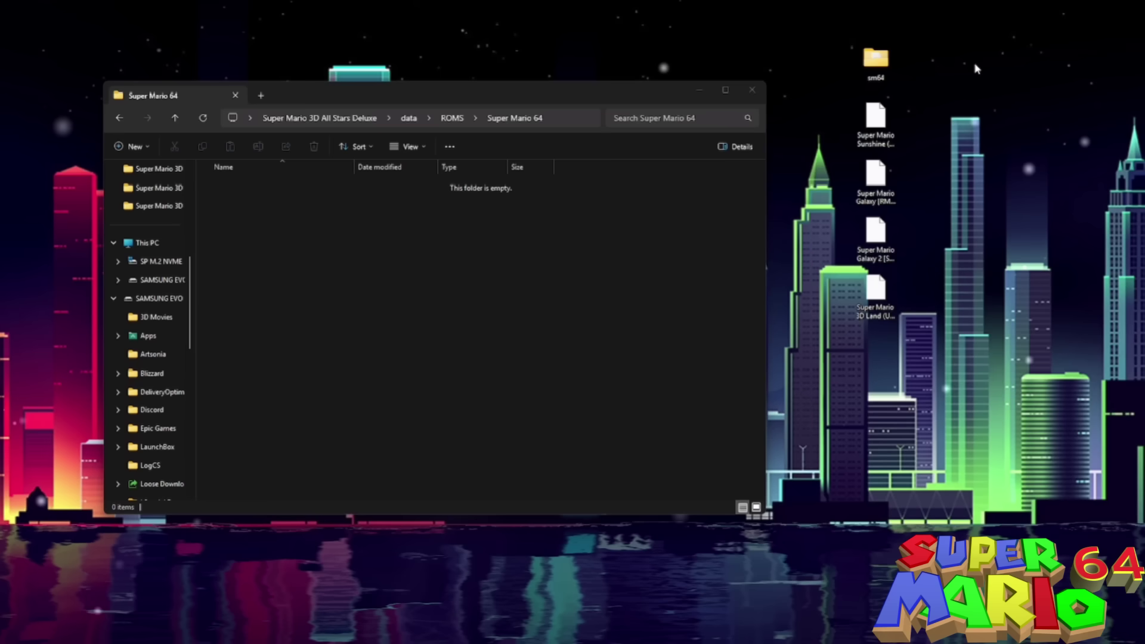
{"action": "double_click", "coordinate": [875, 59]}
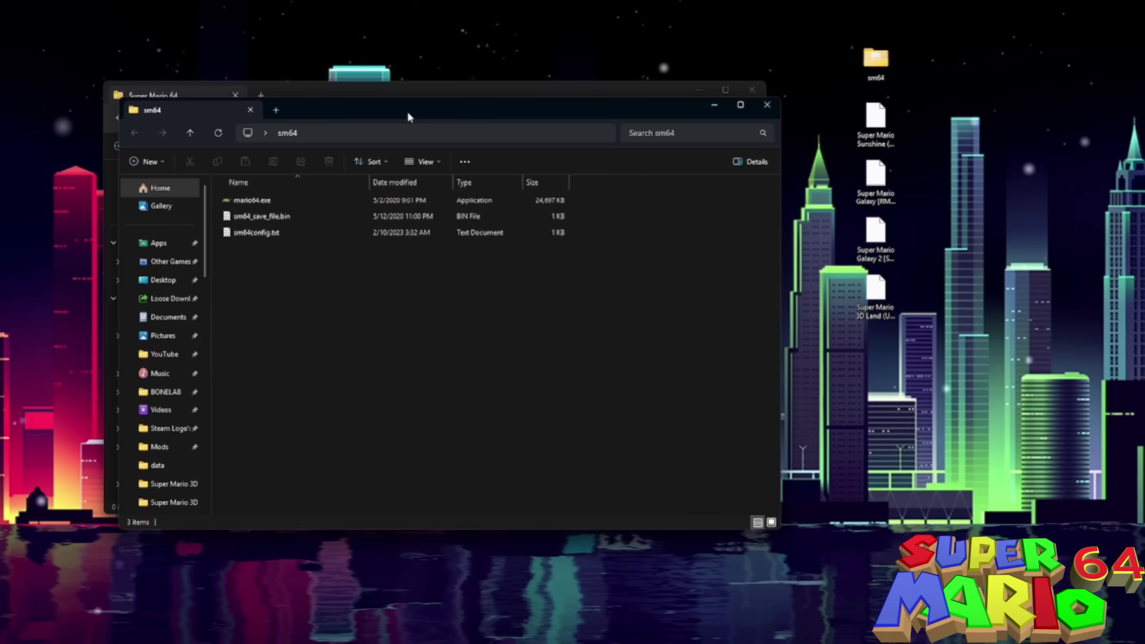
{"action": "left_click_drag", "start_coordinate": [408, 117], "coordinate": [754, 97]}
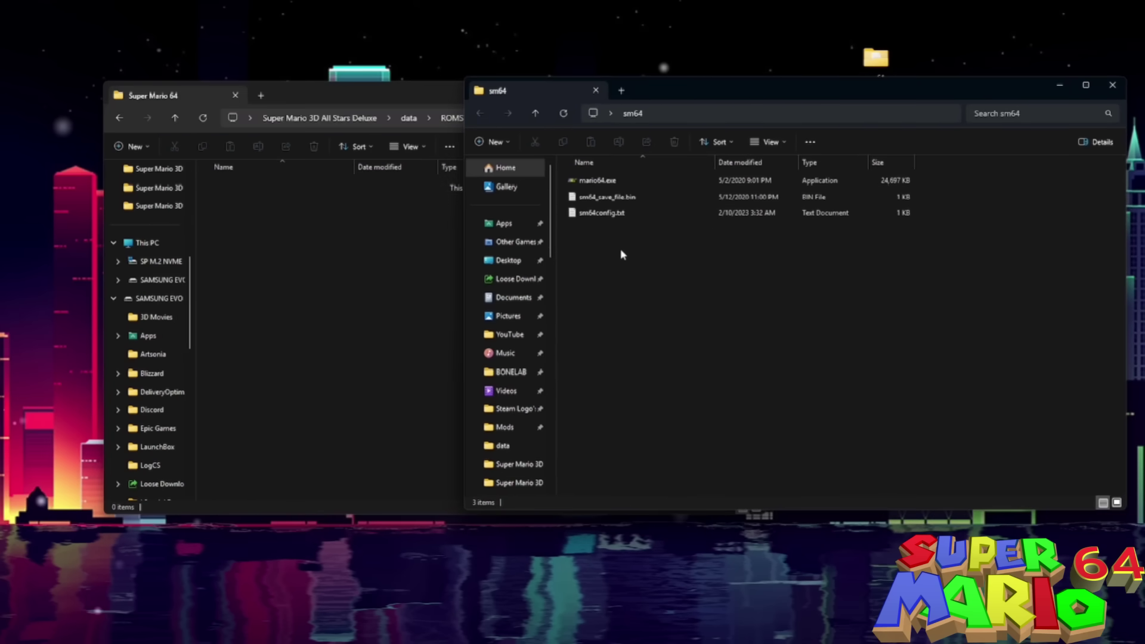
{"action": "left_click_drag", "start_coordinate": [623, 256], "coordinate": [325, 255]}
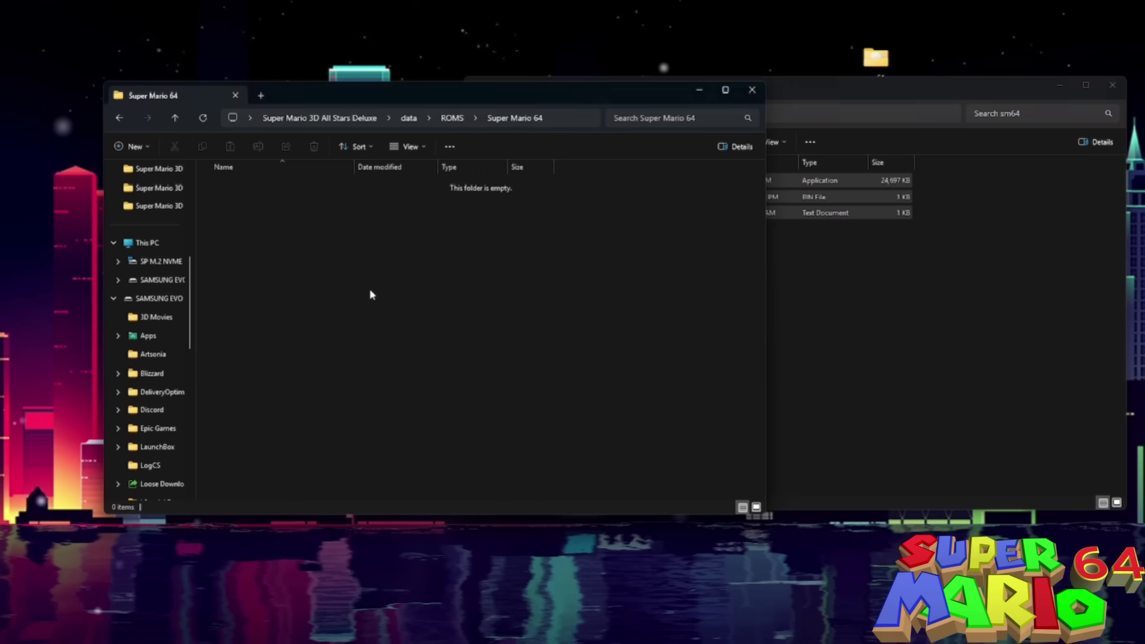
{"action": "left_click", "coordinate": [983, 401]}
{"action": "left_click", "coordinate": [1112, 85]}
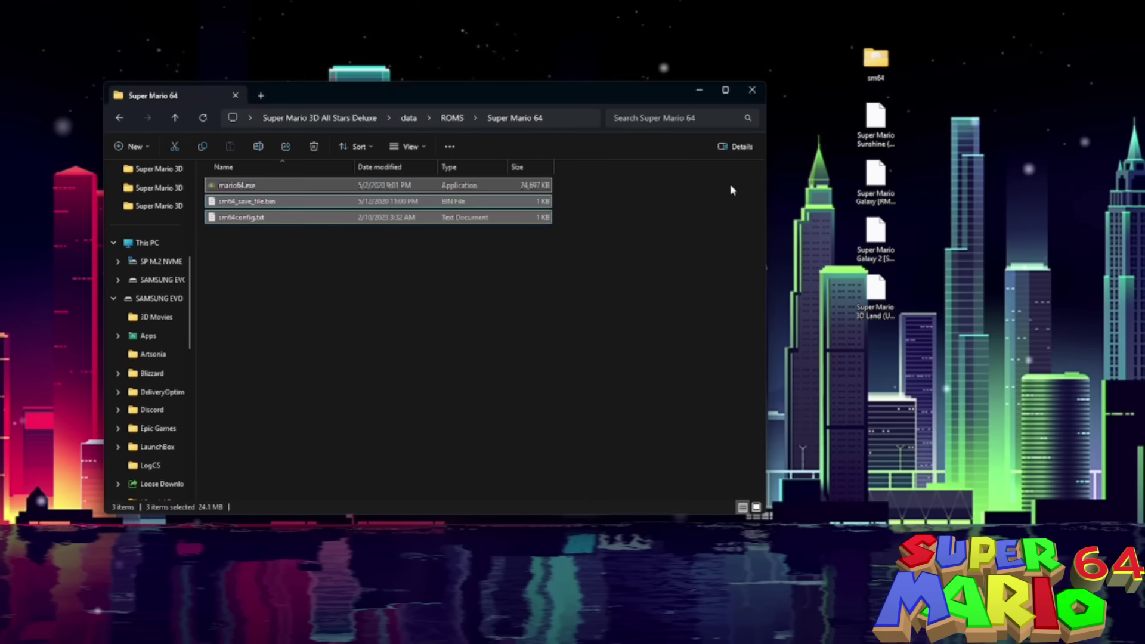
{"action": "left_click", "coordinate": [424, 305]}
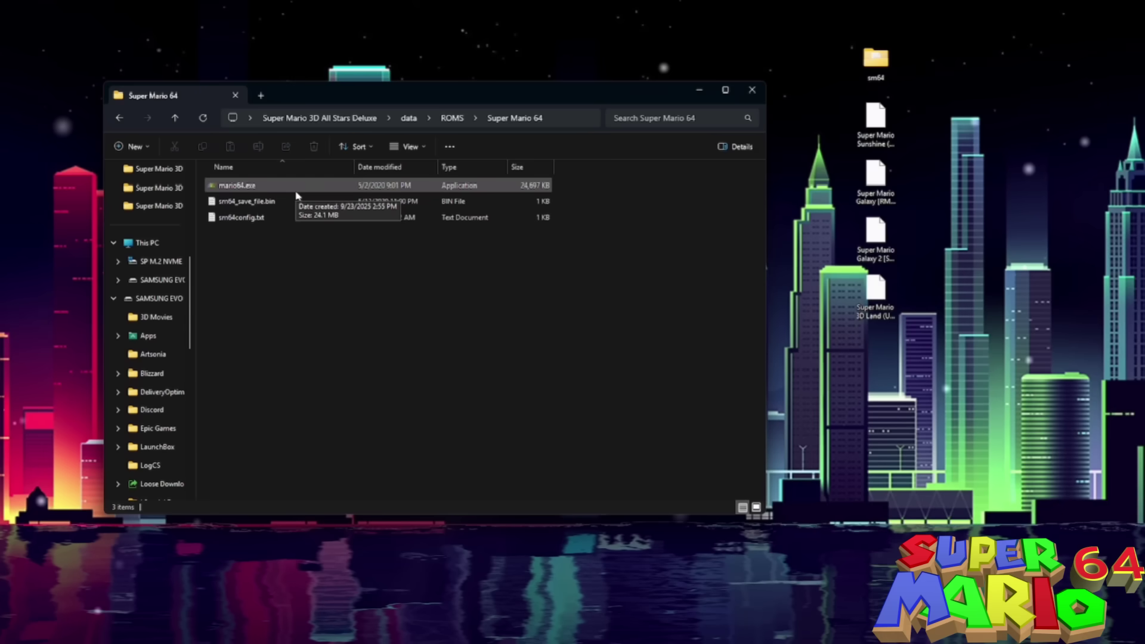
Rename mario64.exe to Super Mario 64.exe
{"action": "left_click", "coordinate": [296, 190]}
{"action": "key", "text": "F2"}
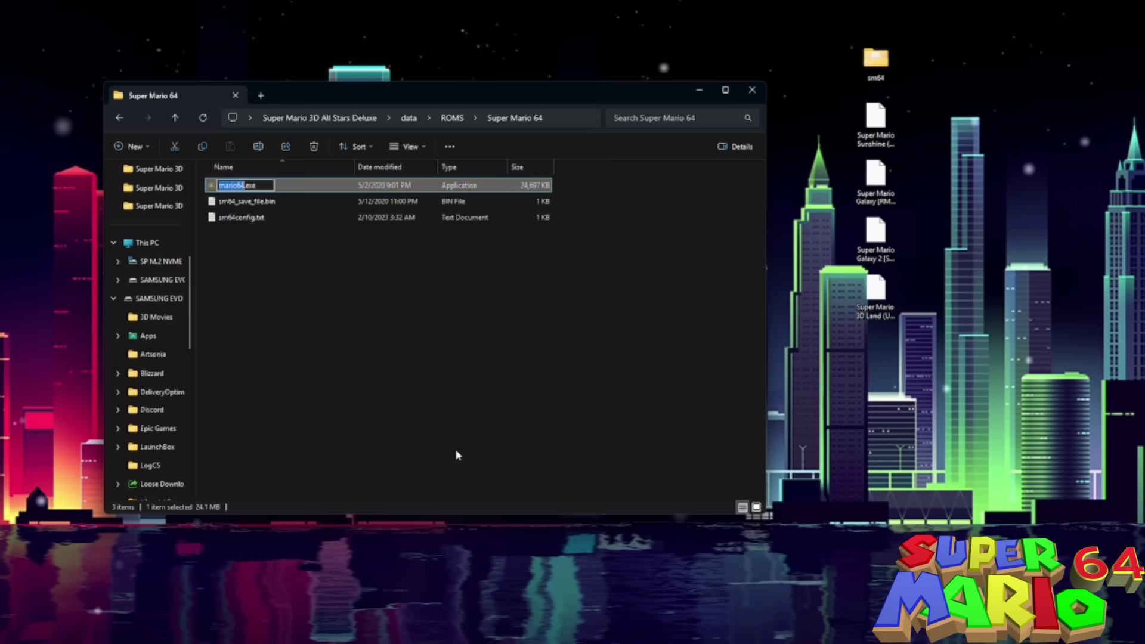
{"action": "type", "text": "Super Mario "}
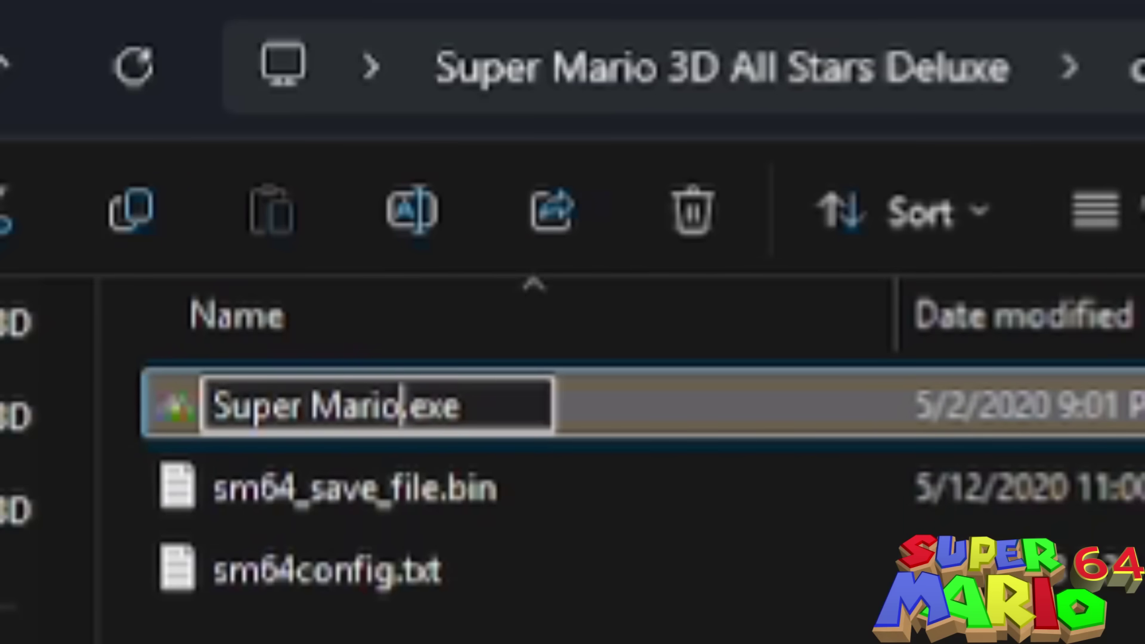
{"action": "type", "text": "64"}
{"action": "key", "text": "Return"}
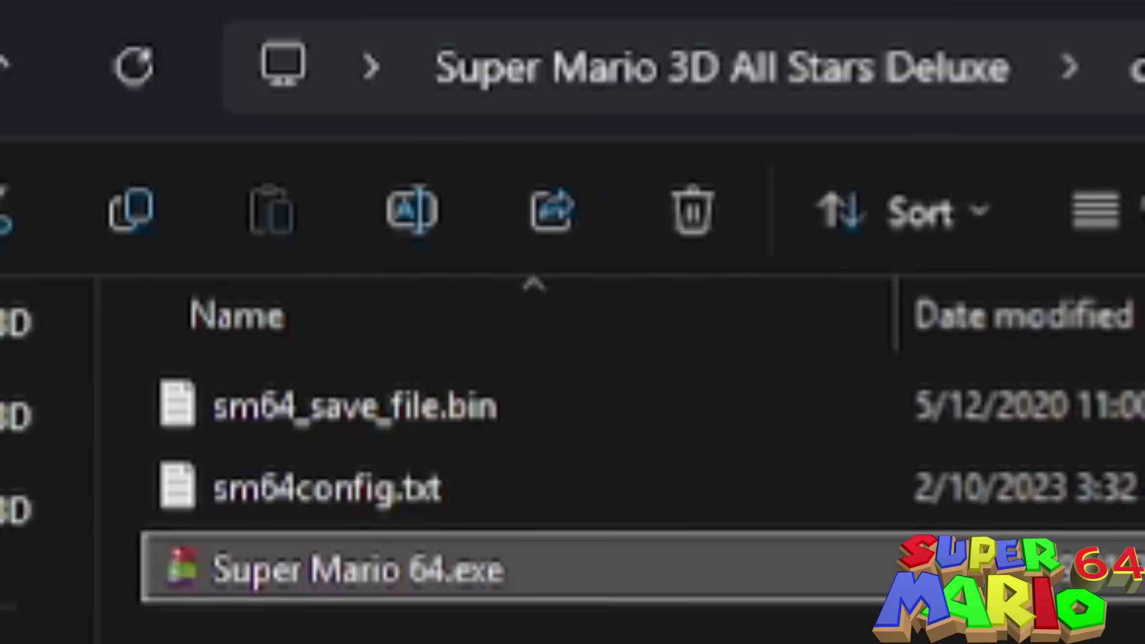
{"action": "left_click_drag", "start_coordinate": [209, 643], "coordinate": [605, 601]}
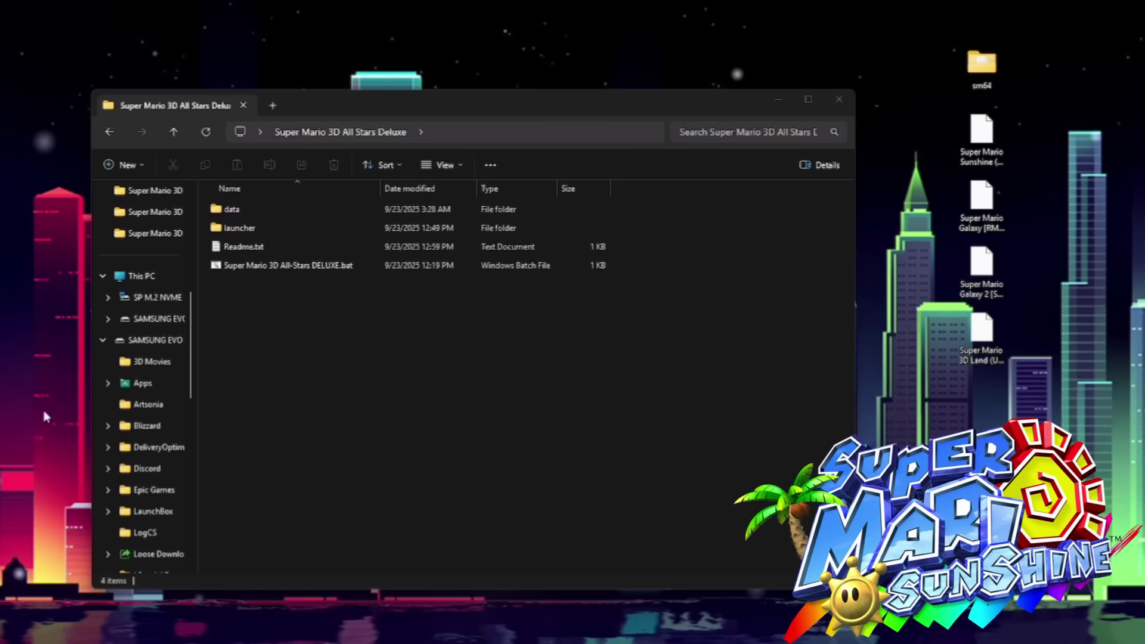
Move the Super Mario Sunshine ISO from the desktop into data\ROMS
{"action": "left_click", "coordinate": [471, 435]}
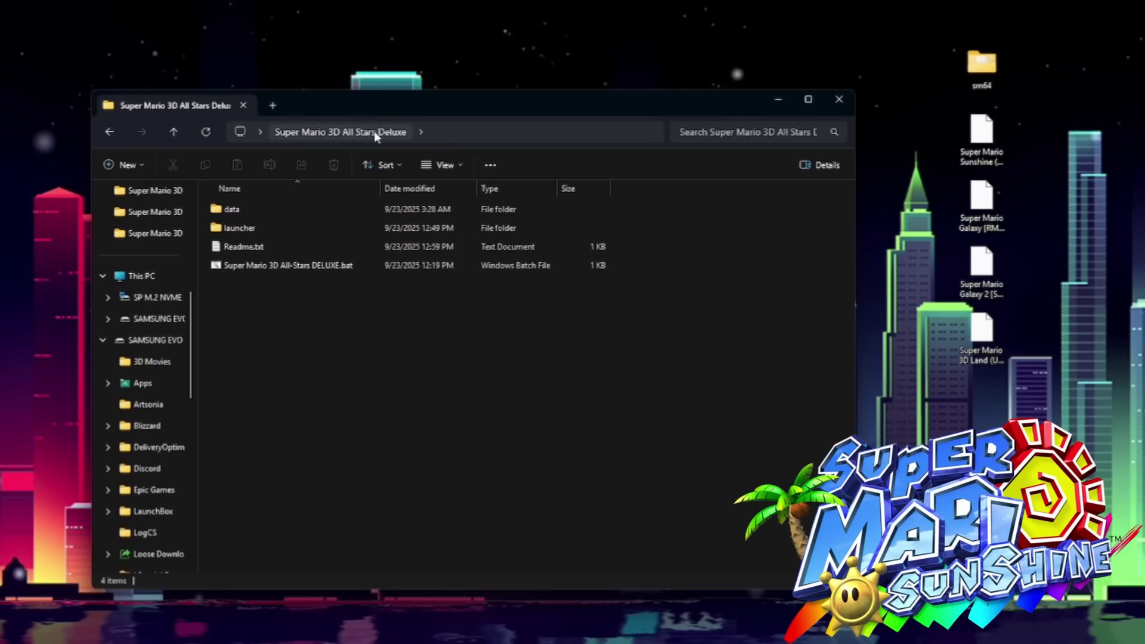
{"action": "double_click", "coordinate": [296, 209]}
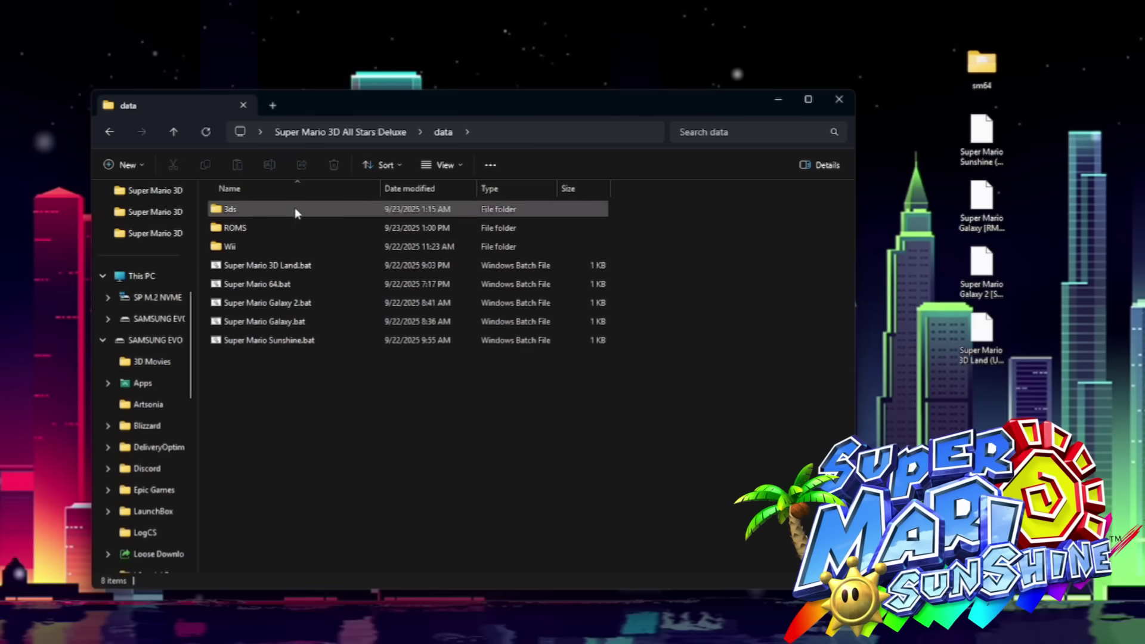
{"action": "double_click", "coordinate": [298, 231]}
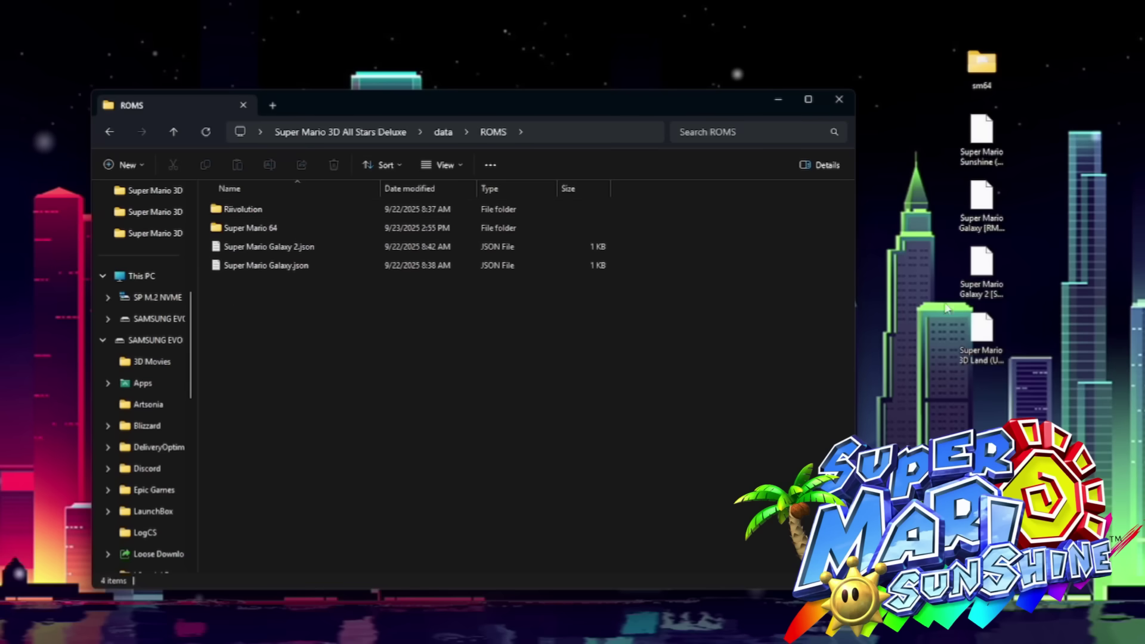
{"action": "left_click_drag", "start_coordinate": [980, 136], "coordinate": [528, 377]}
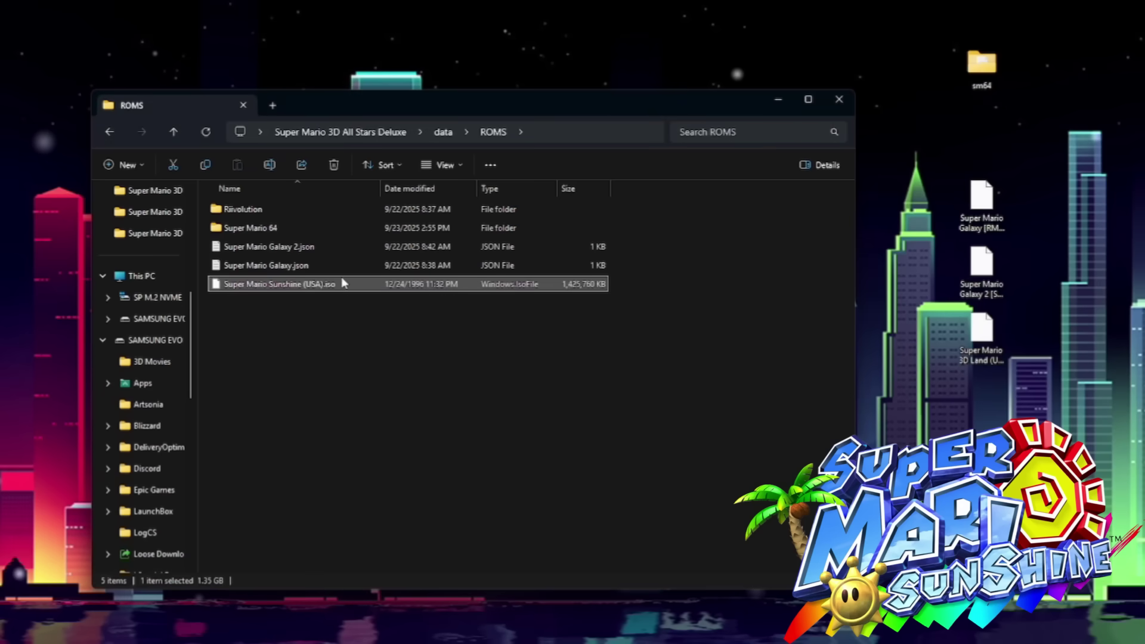
Rename the ISO to Super Mario Sunshine.iso by removing the ' (USA)' tag
{"action": "key", "text": "F2"}
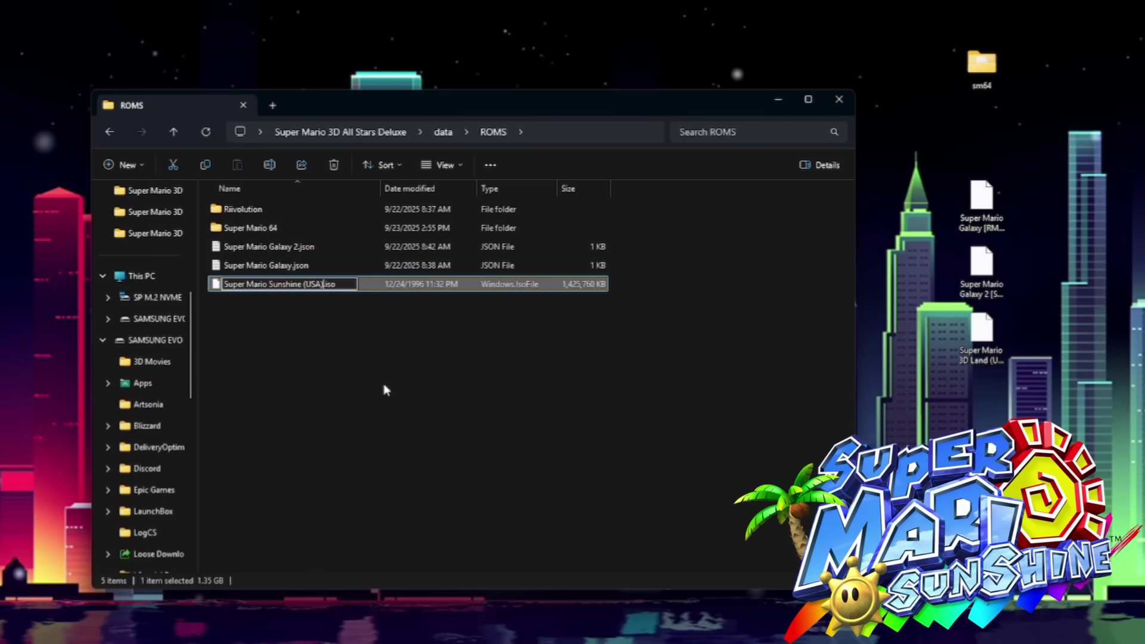
{"action": "key", "text": "End"}
{"action": "key", "text": "BackSpace"}
{"action": "key", "text": "BackSpace"}
{"action": "key", "text": "BackSpace"}
{"action": "key", "text": "BackSpace"}
{"action": "key", "text": "BackSpace"}
{"action": "key", "text": "BackSpace"}
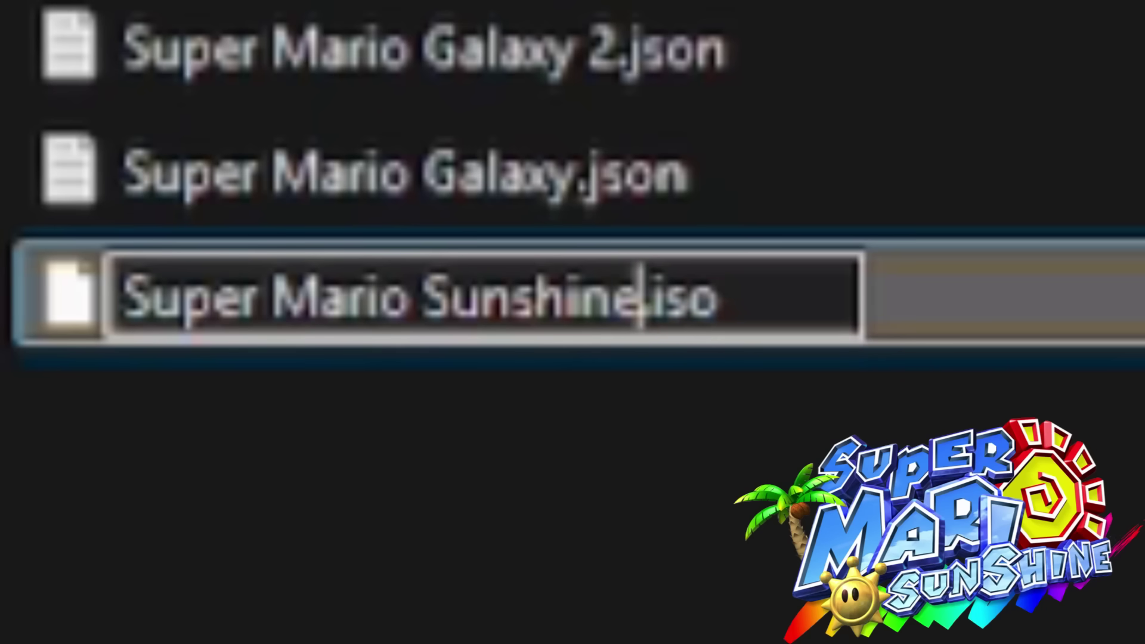
{"action": "key", "text": "Left"}
{"action": "key", "text": "Return"}
{"action": "left_click_drag", "start_coordinate": [156, 626], "coordinate": [1005, 318]}
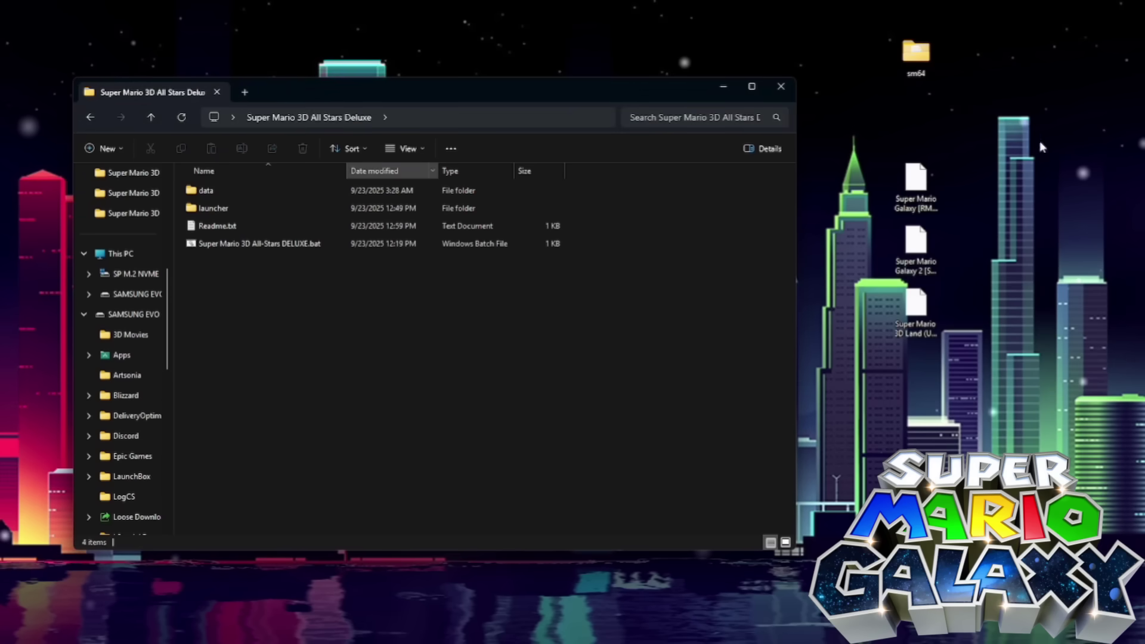
Move the Super Mario Galaxy .wbfs image from the desktop into data\ROMS
{"action": "left_click", "coordinate": [206, 204]}
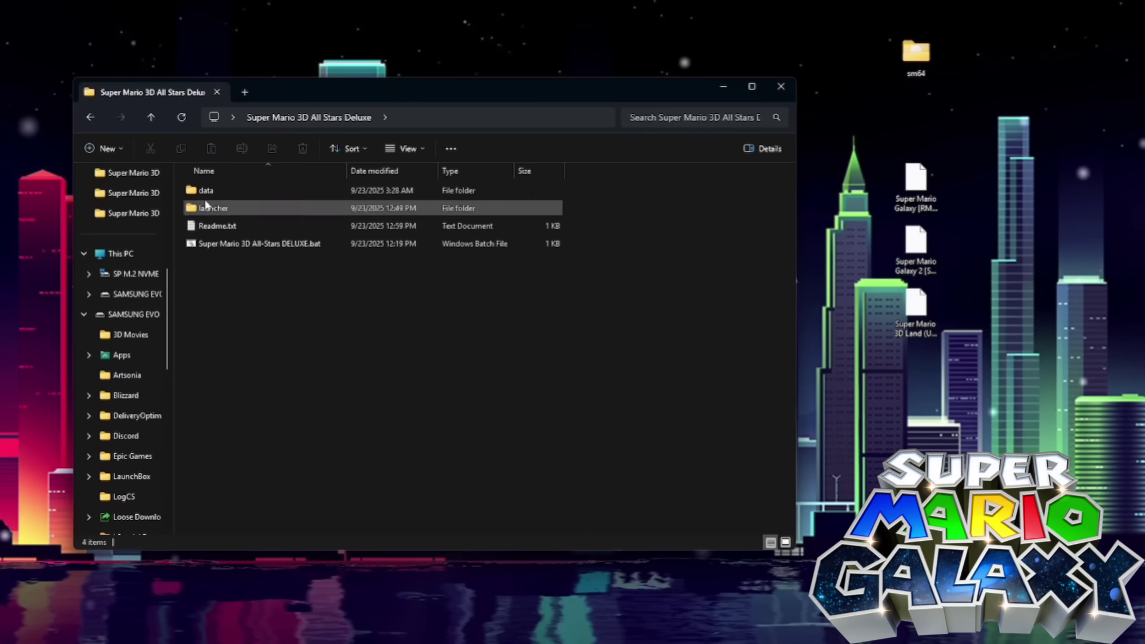
{"action": "double_click", "coordinate": [220, 192]}
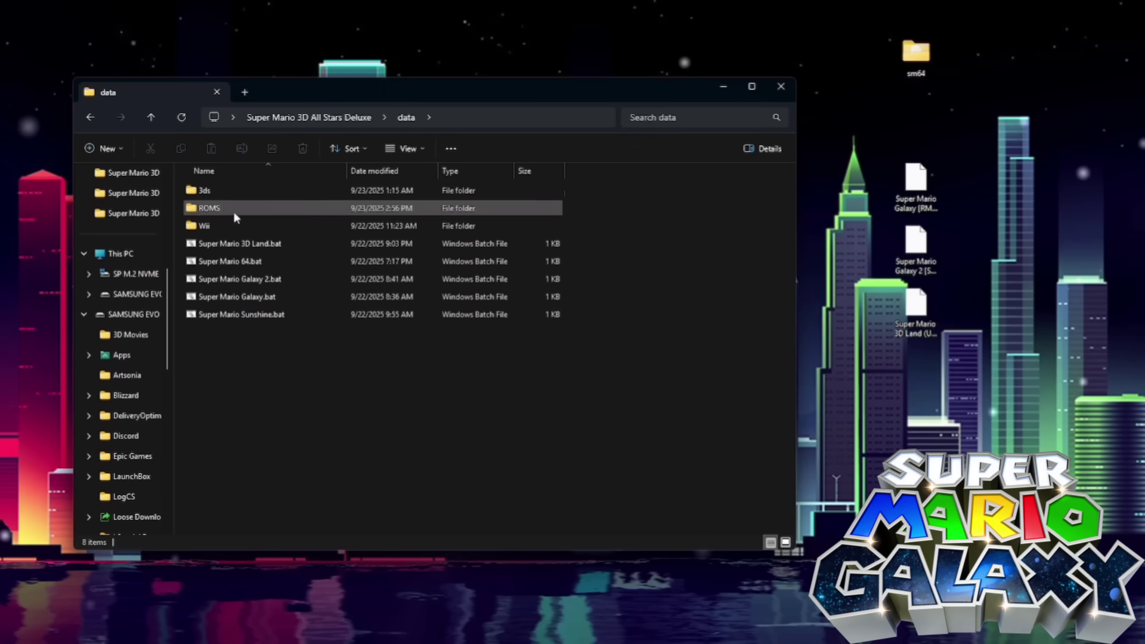
{"action": "double_click", "coordinate": [234, 213]}
{"action": "left_click", "coordinate": [908, 186]}
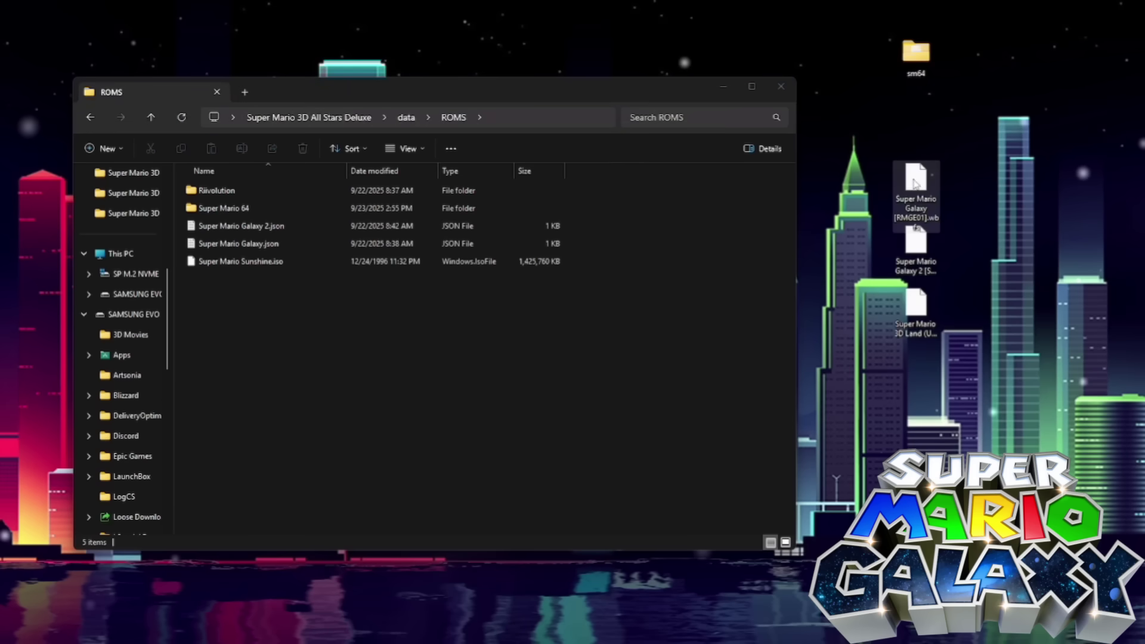
{"action": "left_click_drag", "start_coordinate": [914, 183], "coordinate": [479, 391]}
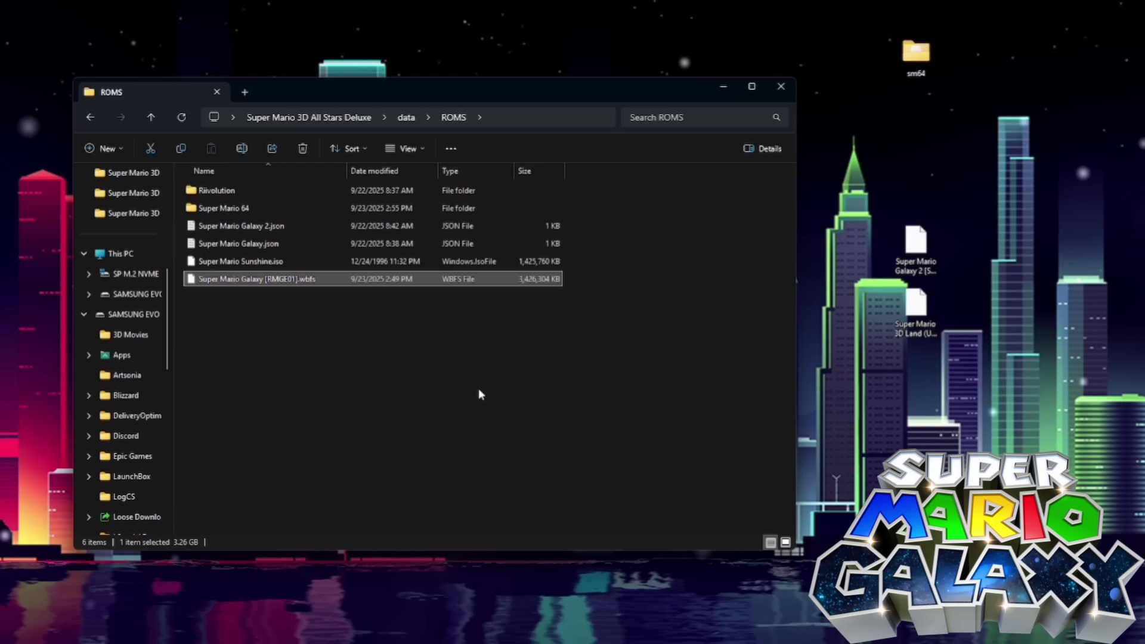
{"action": "left_click", "coordinate": [393, 346]}
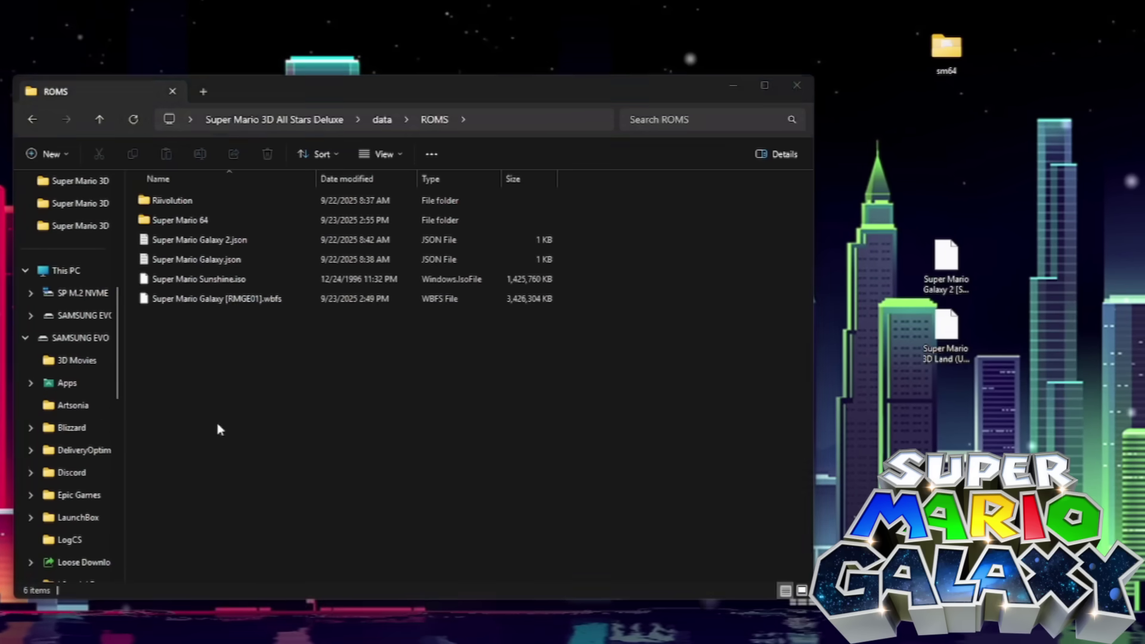
Rename it to Super Mario Galaxy.wbfs by deleting the ' [RMGE01]' tag
{"action": "left_click", "coordinate": [288, 307]}
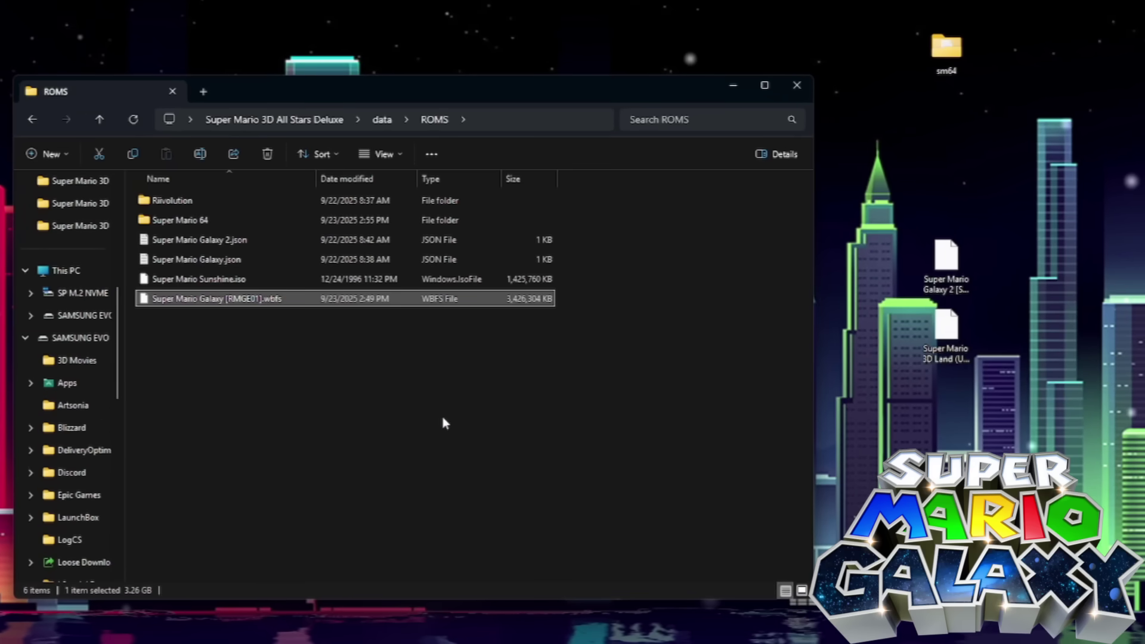
{"action": "key", "text": "F2"}
{"action": "key", "text": "BackSpace"}
{"action": "key", "text": "BackSpace"}
{"action": "key", "text": "BackSpace"}
{"action": "key", "text": "BackSpace"}
{"action": "key", "text": "BackSpace"}
{"action": "key", "text": "BackSpace"}
{"action": "key", "text": "BackSpace"}
{"action": "key", "text": "BackSpace"}
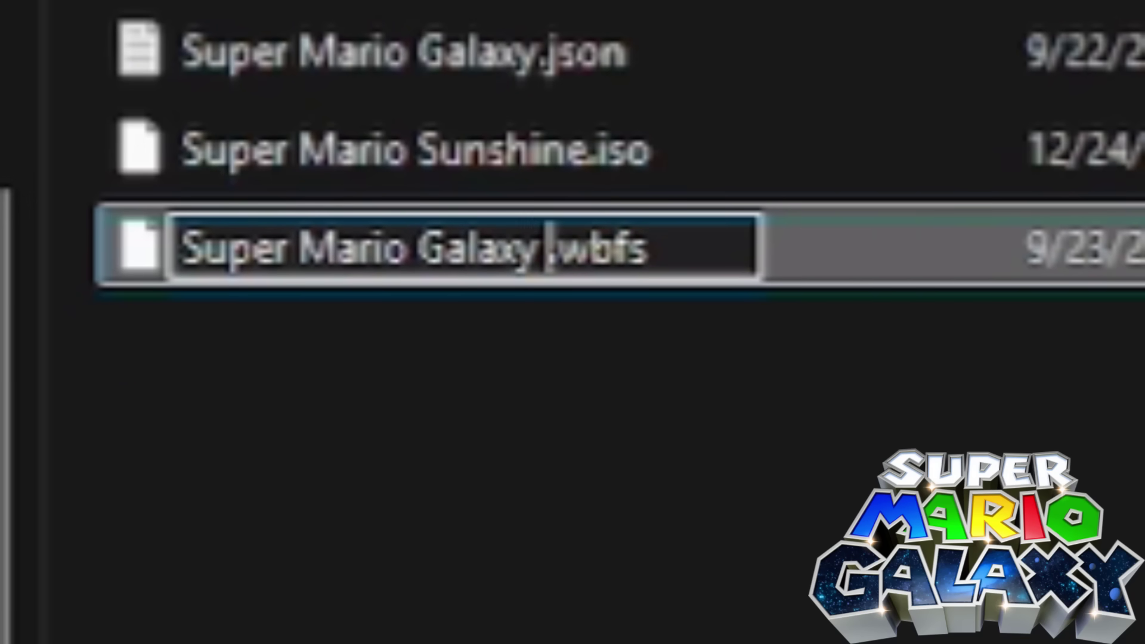
{"action": "key", "text": "Return"}
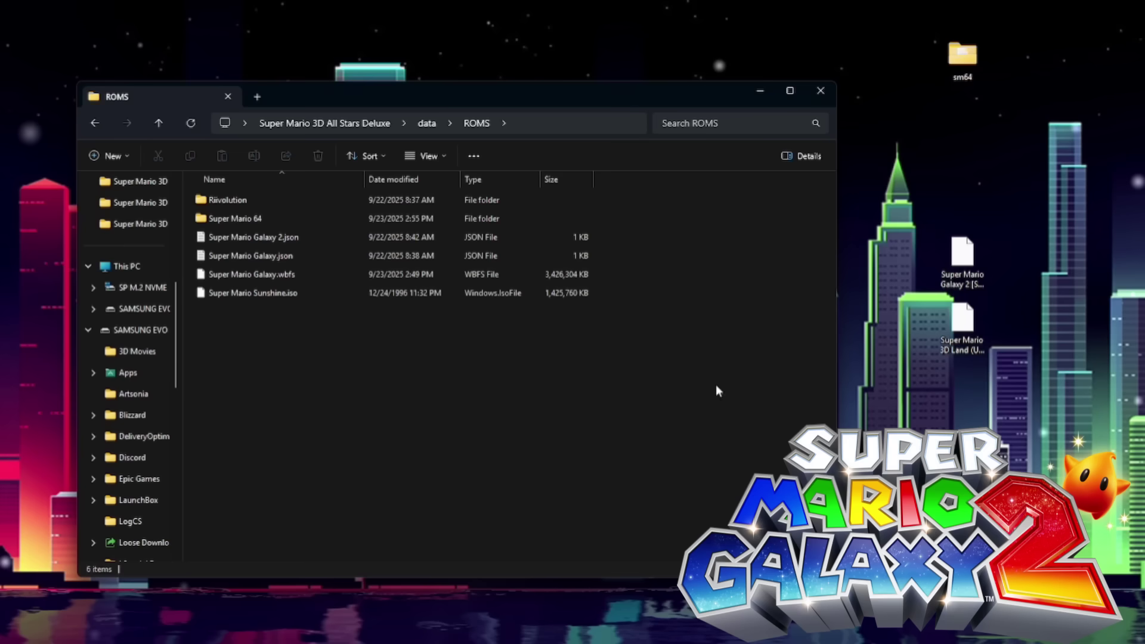
Move the Galaxy 2 image into ROMS and rename it Super Mario Galaxy 2.wbfs, dropping [SB4E01]
{"action": "left_click", "coordinate": [962, 262]}
{"action": "left_click_drag", "start_coordinate": [962, 262], "coordinate": [427, 446]}
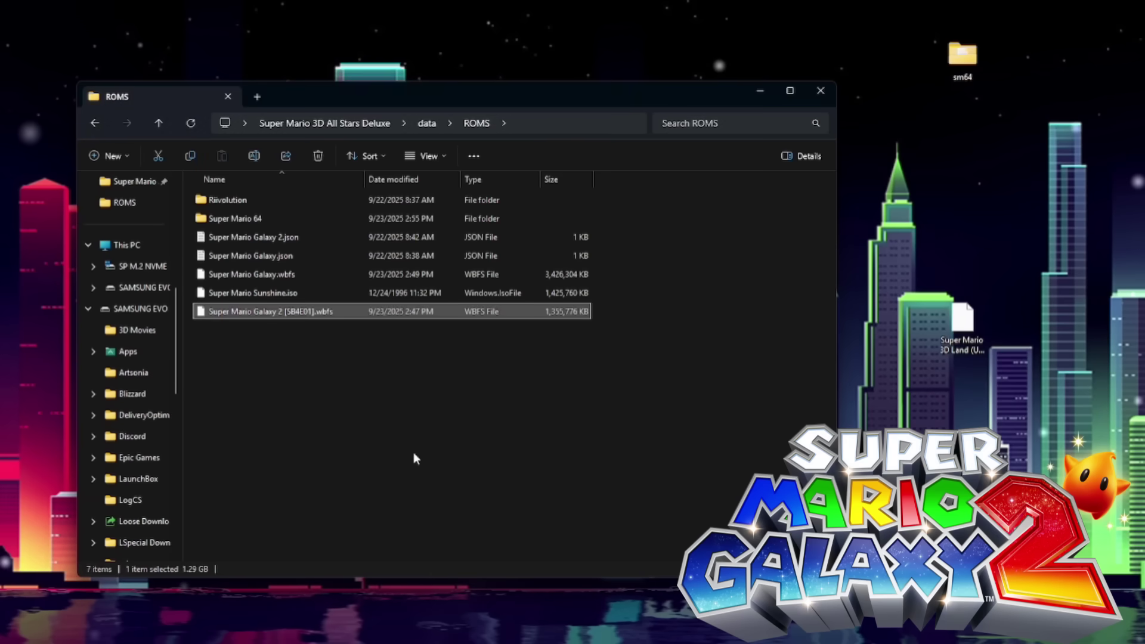
{"action": "key", "text": "F2"}
{"action": "key", "text": "Right"}
{"action": "key", "text": "BackSpace"}
{"action": "key", "text": "BackSpace"}
{"action": "key", "text": "BackSpace"}
{"action": "key", "text": "BackSpace"}
{"action": "key", "text": "BackSpace"}
{"action": "key", "text": "BackSpace"}
{"action": "key", "text": "BackSpace"}
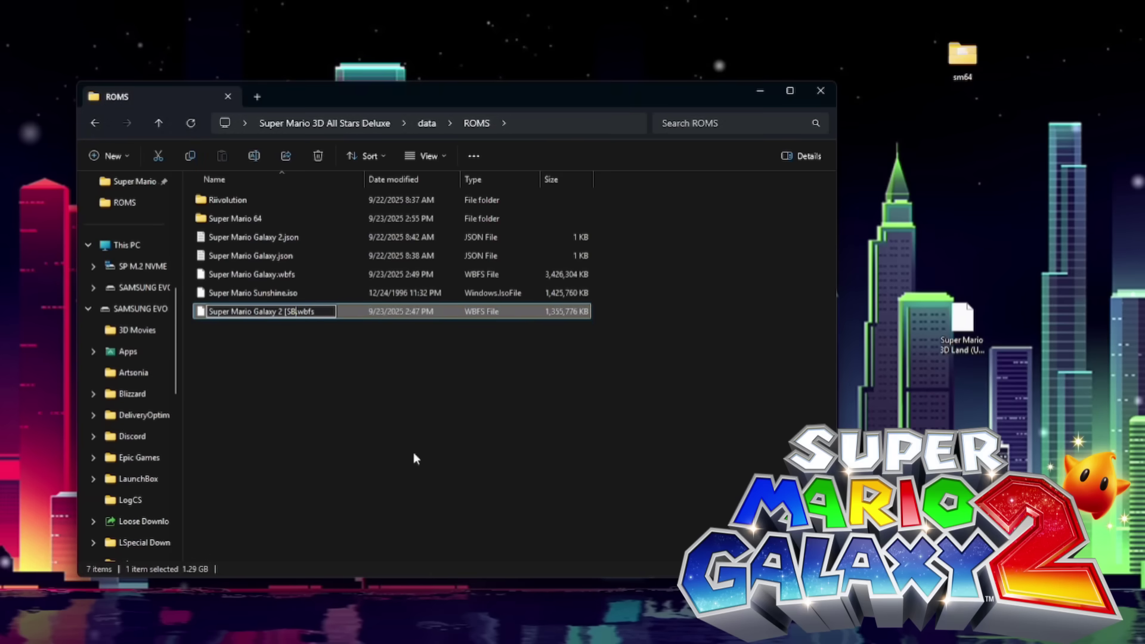
{"action": "key", "text": "Return"}
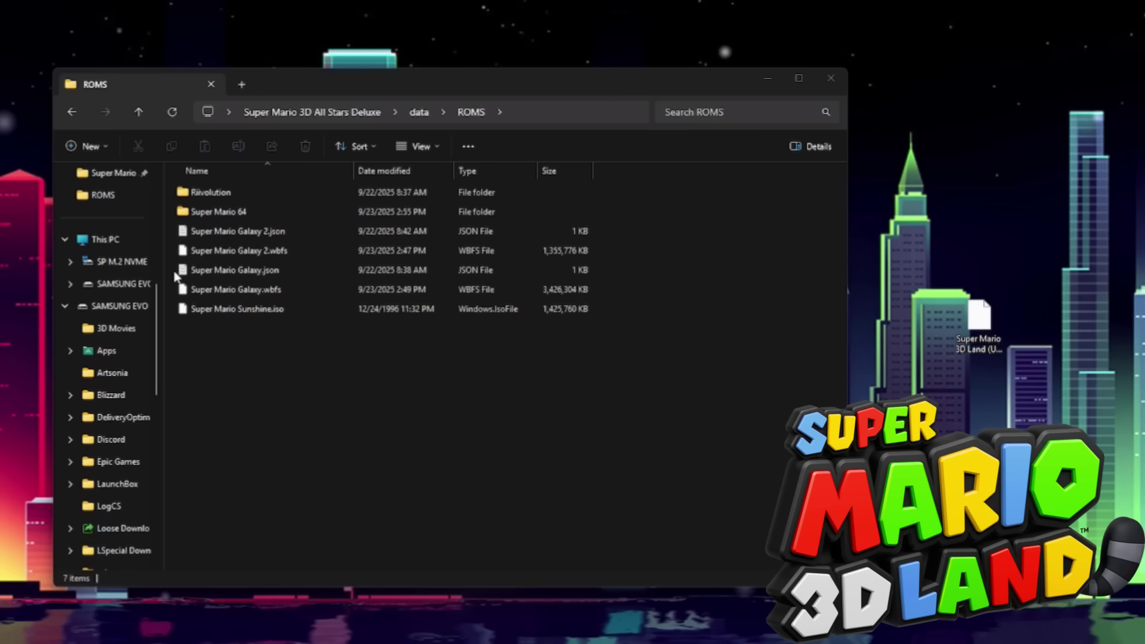
Move the 3D Land .3ds file into ROMS and rename it Super Mario 3D Land.cci
{"action": "left_click", "coordinate": [473, 447]}
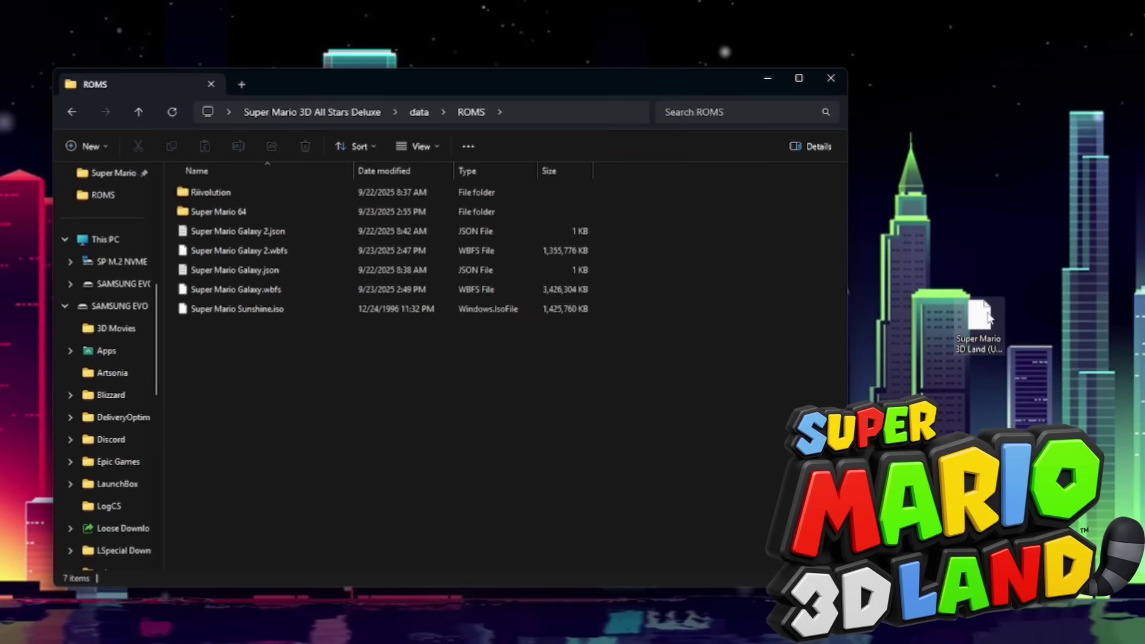
{"action": "left_click", "coordinate": [987, 315]}
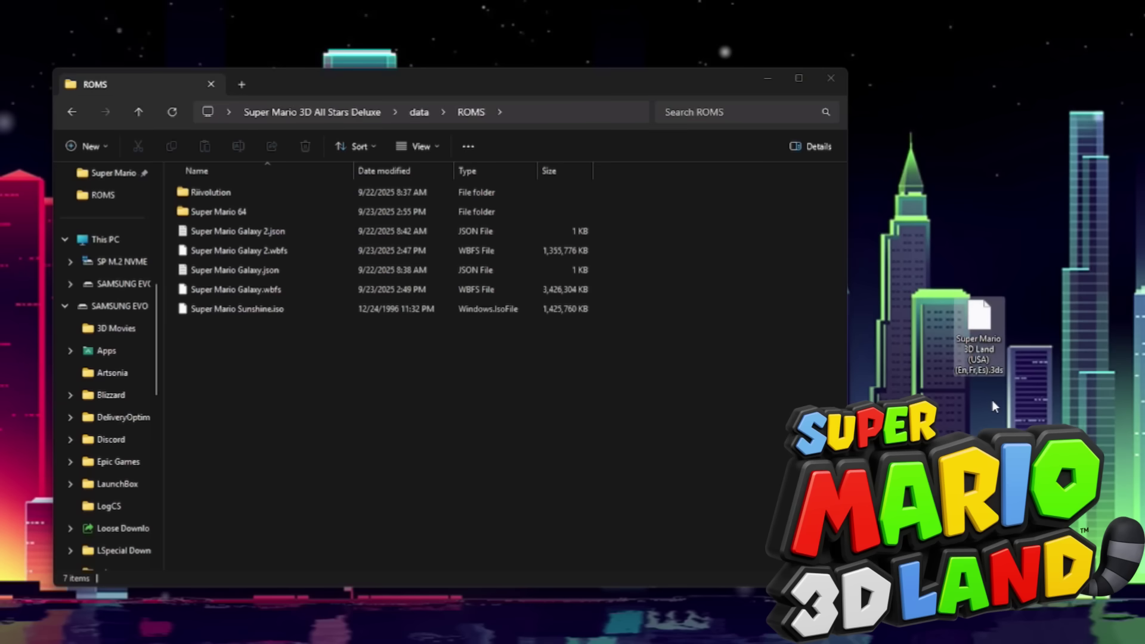
{"action": "left_click_drag", "start_coordinate": [984, 325], "coordinate": [571, 400]}
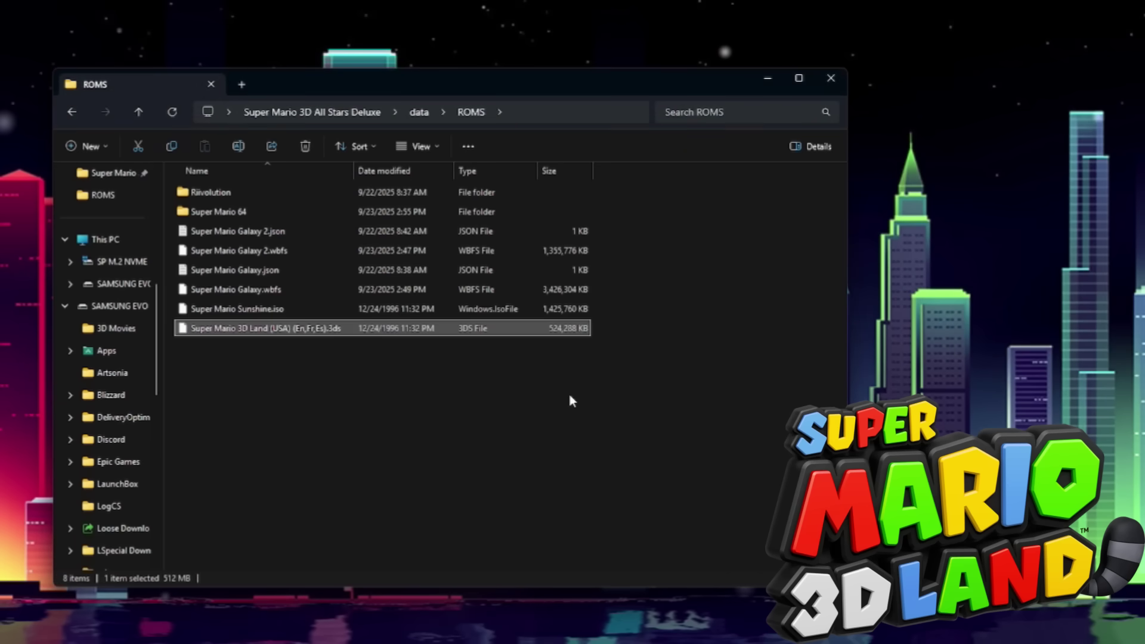
{"action": "key", "text": "F2"}
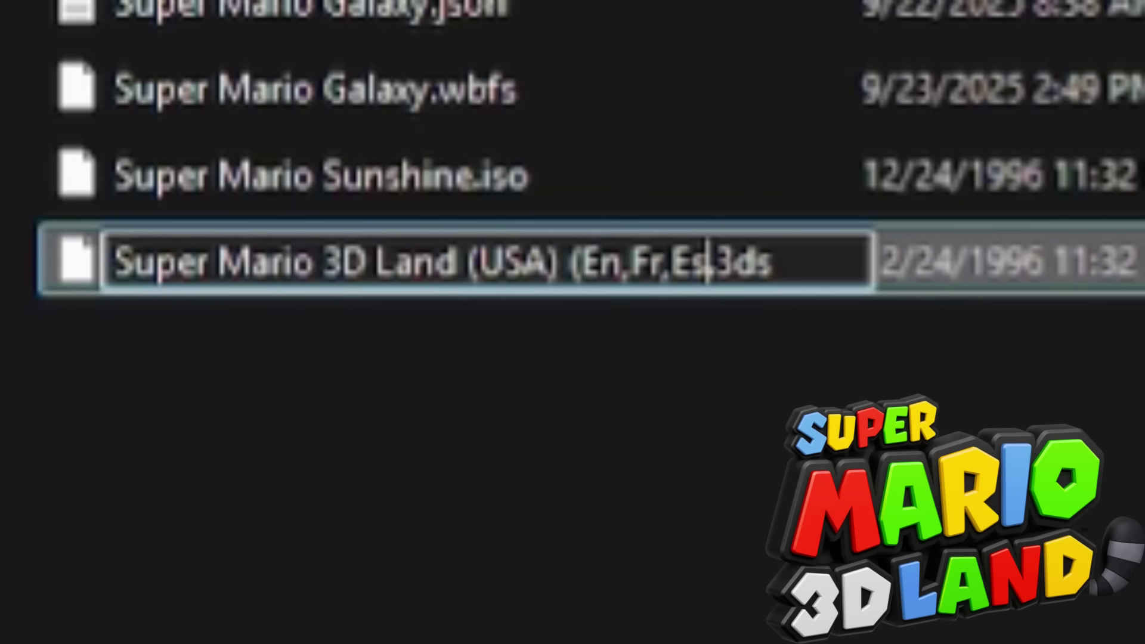
{"action": "key", "text": "BackSpace"}
{"action": "key", "text": "BackSpace"}
{"action": "key", "text": "BackSpace"}
{"action": "key", "text": "BackSpace"}
{"action": "key", "text": "BackSpace"}
{"action": "key", "text": "BackSpace"}
{"action": "key", "text": "BackSpace"}
{"action": "key", "text": "BackSpace"}
{"action": "key", "text": "BackSpace"}
{"action": "key", "text": "BackSpace"}
{"action": "key", "text": "BackSpace"}
{"action": "key", "text": "BackSpace"}
{"action": "key", "text": "BackSpace"}
{"action": "key", "text": "BackSpace"}
{"action": "key", "text": "BackSpace"}
{"action": "key", "text": "BackSpace"}
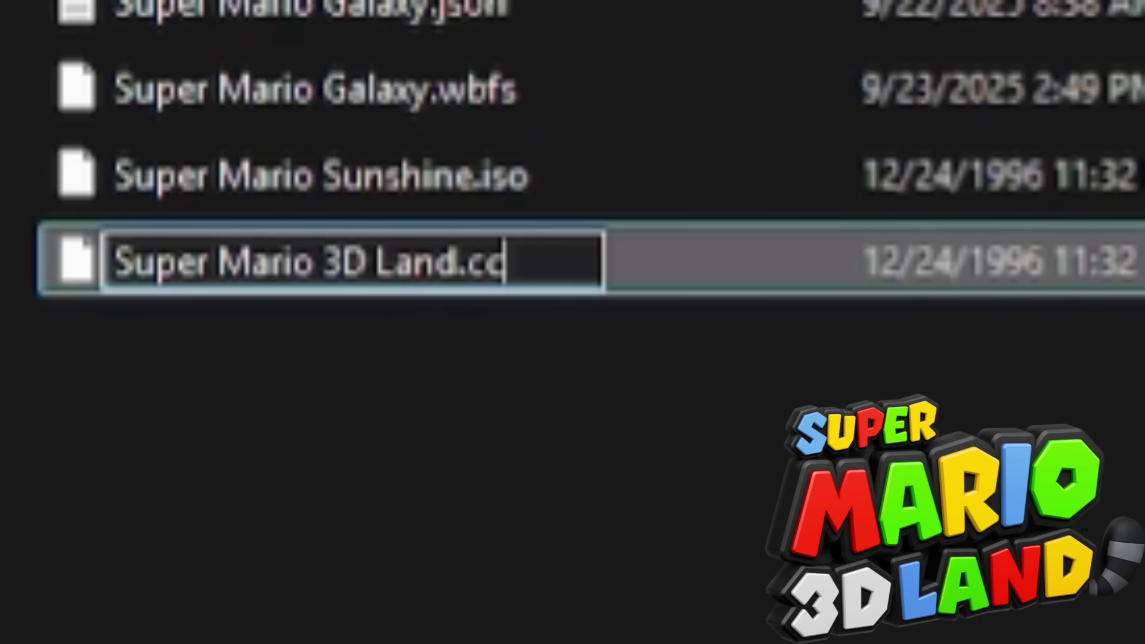
{"action": "key", "text": "Return"}
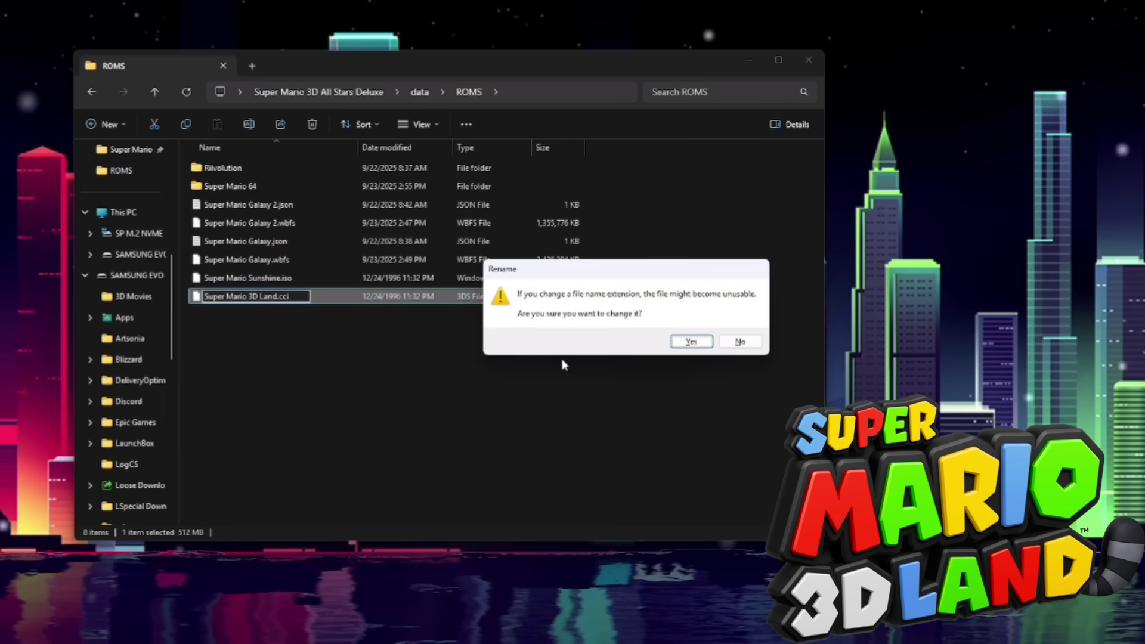
{"action": "key", "text": "Return"}
{"action": "left_click", "coordinate": [562, 361]}
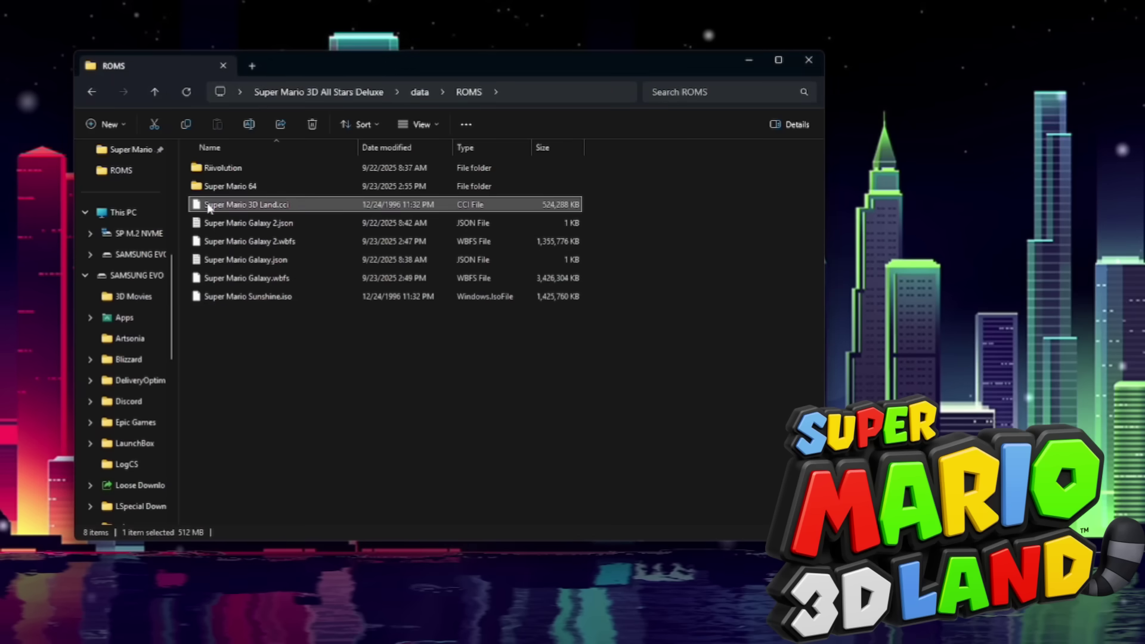
{"action": "left_click", "coordinate": [303, 344]}
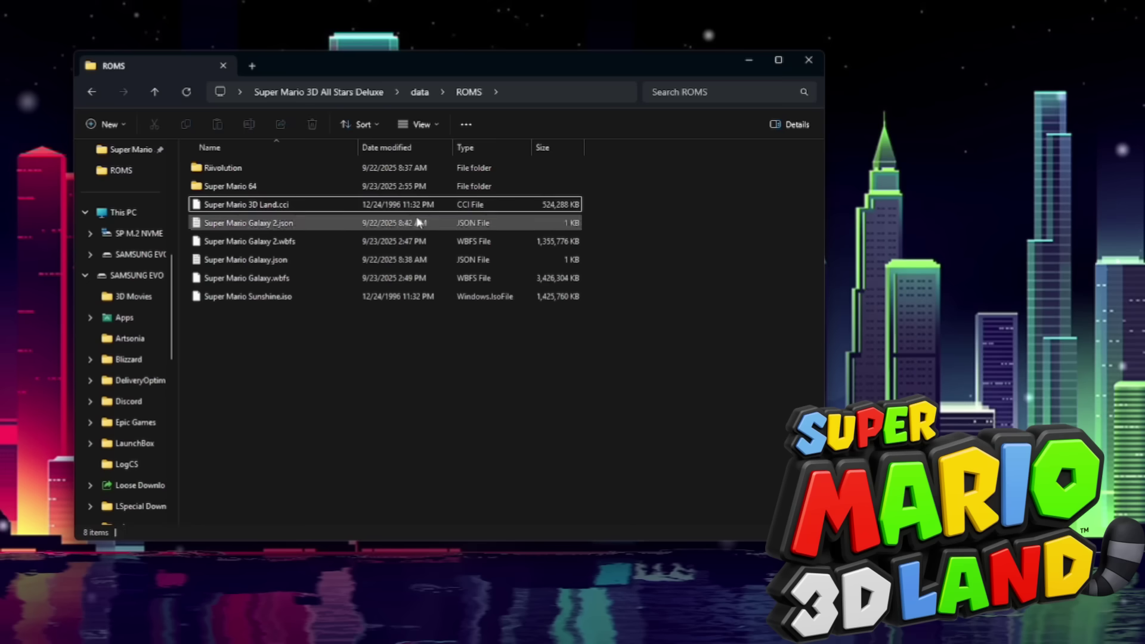
Uncheck 'Hide extensions for known file types' in Folder Options' View settings and apply it
{"action": "left_click", "coordinate": [468, 132]}
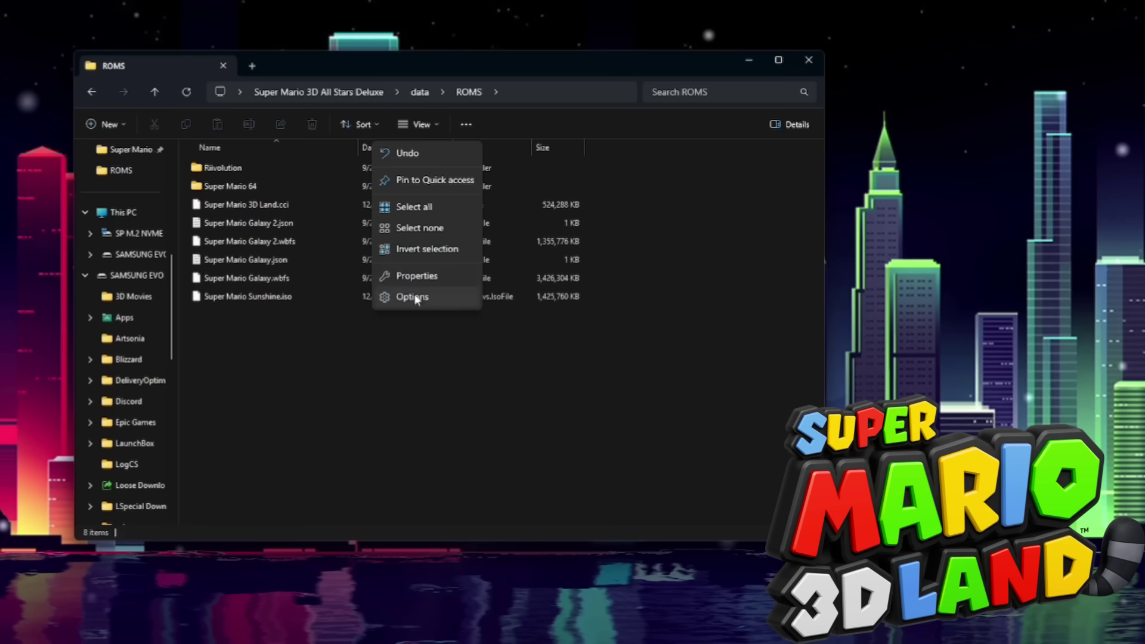
{"action": "left_click", "coordinate": [416, 299]}
{"action": "left_click_drag", "start_coordinate": [182, 168], "coordinate": [523, 189]}
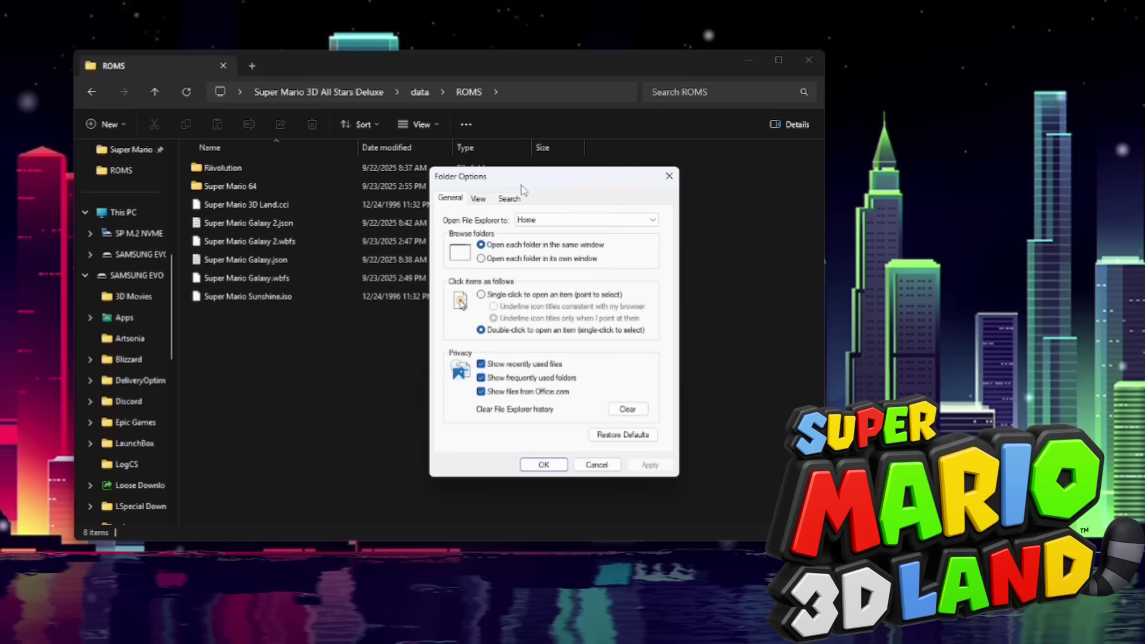
{"action": "left_click", "coordinate": [478, 198]}
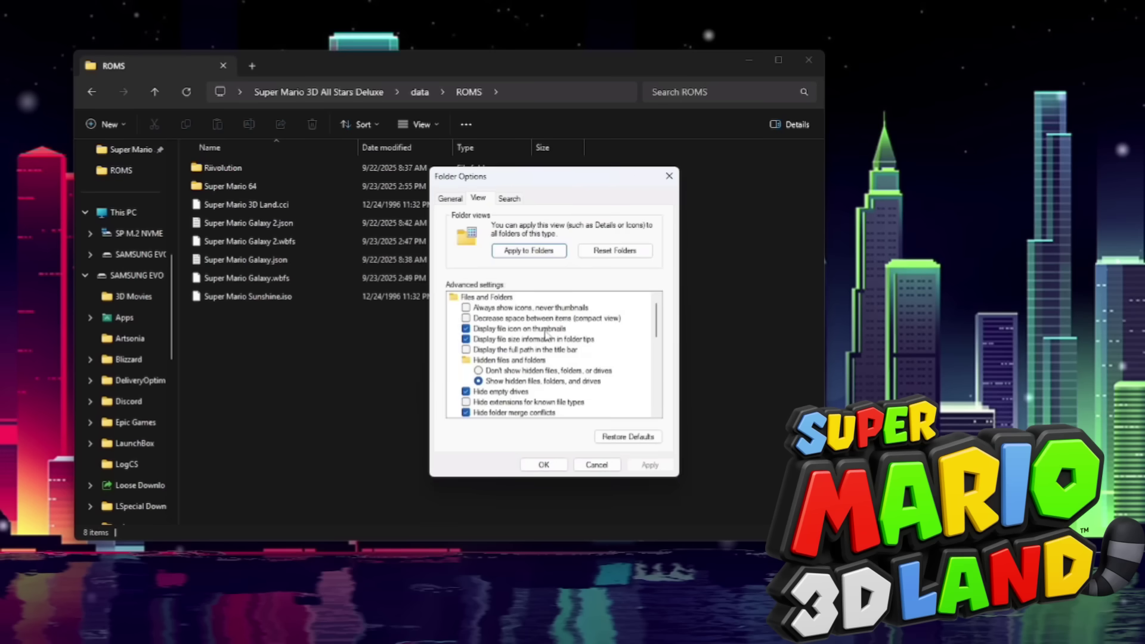
{"action": "scroll", "coordinate": [525, 388], "scroll_direction": "down", "scroll_amount": 1}
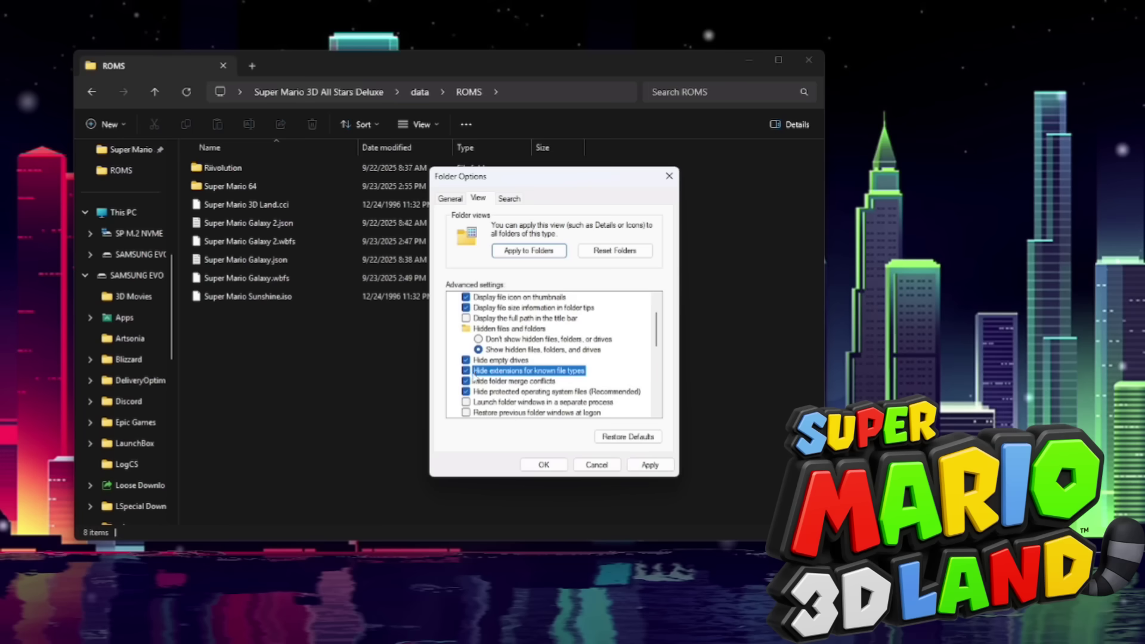
{"action": "left_click", "coordinate": [649, 464]}
{"action": "left_click", "coordinate": [543, 464]}
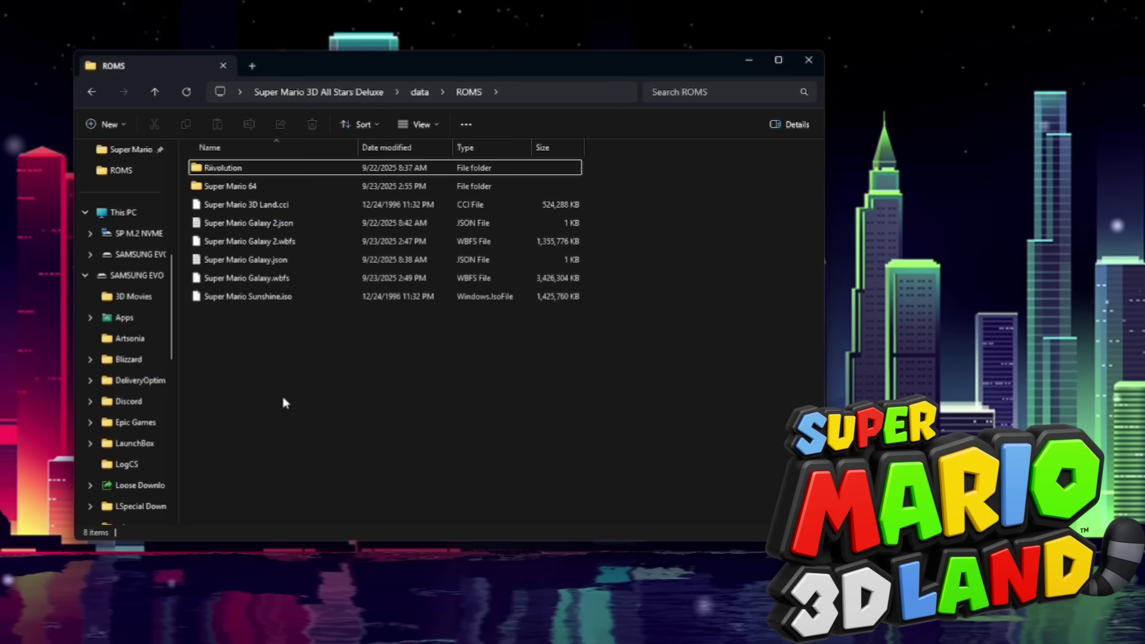
Select the Super Mario 3D All-Stars DELUXE.bat launcher to start Super Mario 3D Land
{"action": "left_click_drag", "start_coordinate": [283, 395], "coordinate": [385, 205]}
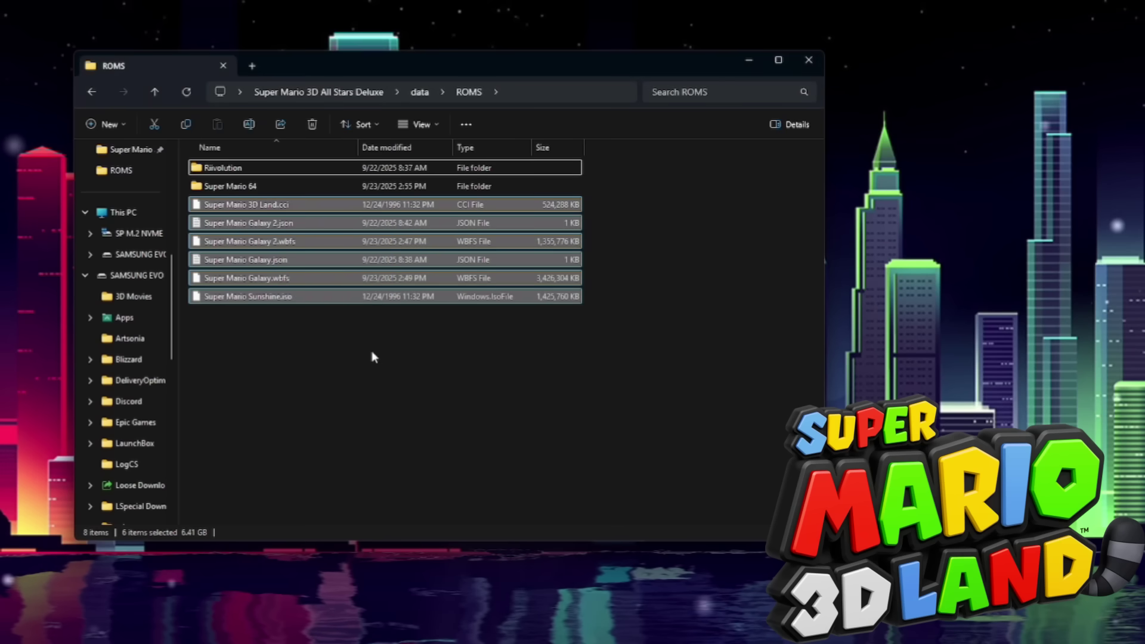
{"action": "left_click", "coordinate": [342, 356]}
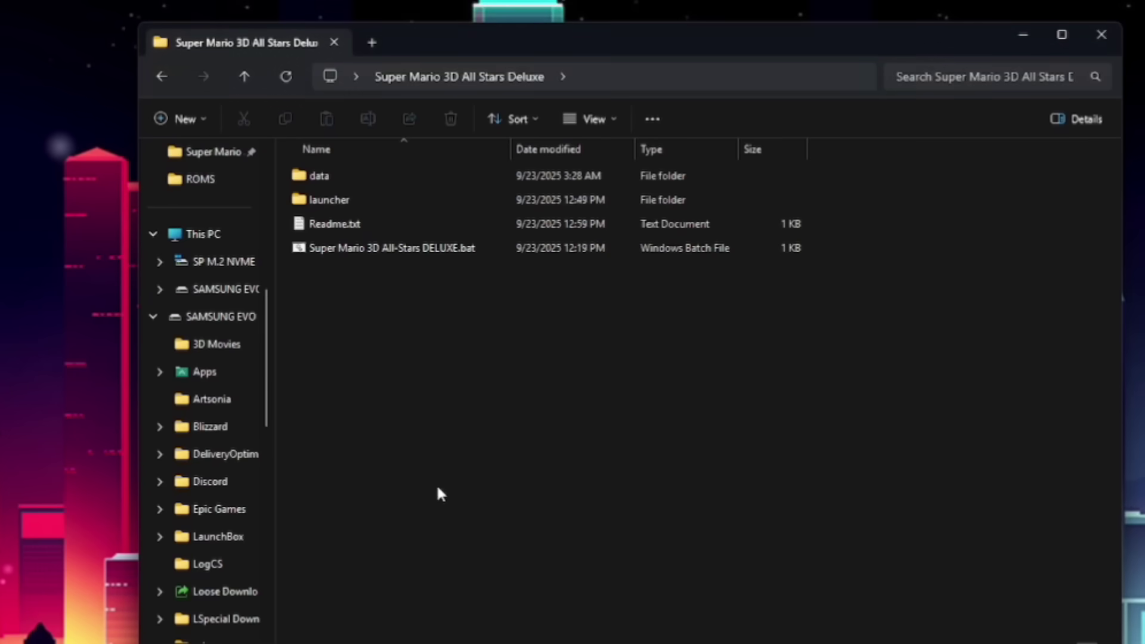
{"action": "left_click", "coordinate": [480, 249]}
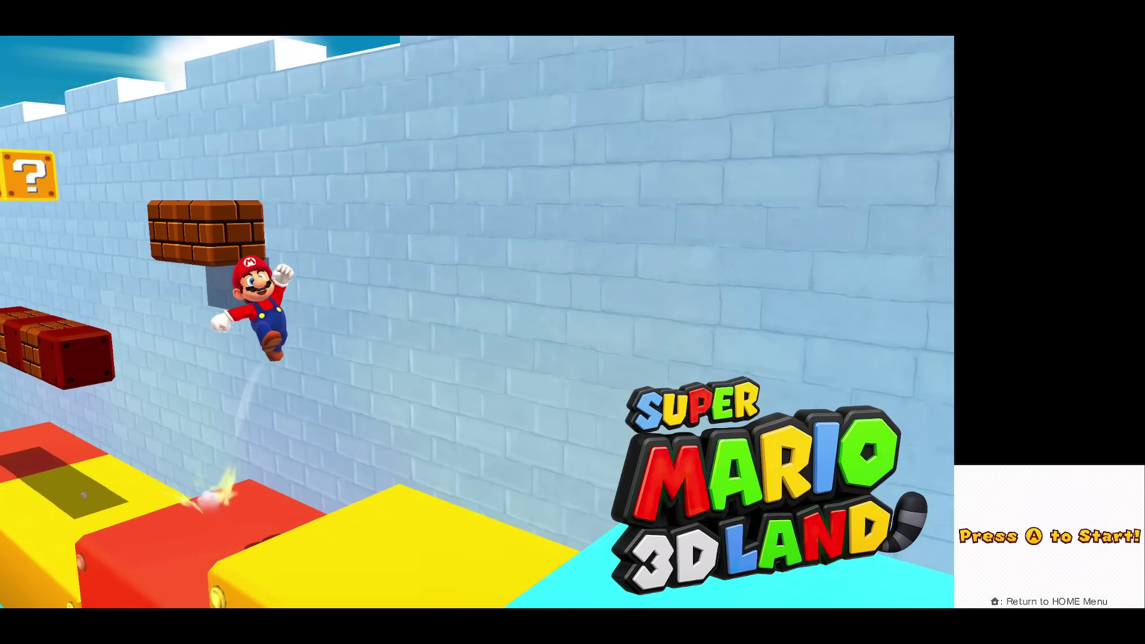
Exit fullscreen and open Emulation > Configure > Controls > Motion / Touch in Azahar
{"action": "key", "text": "F11"}
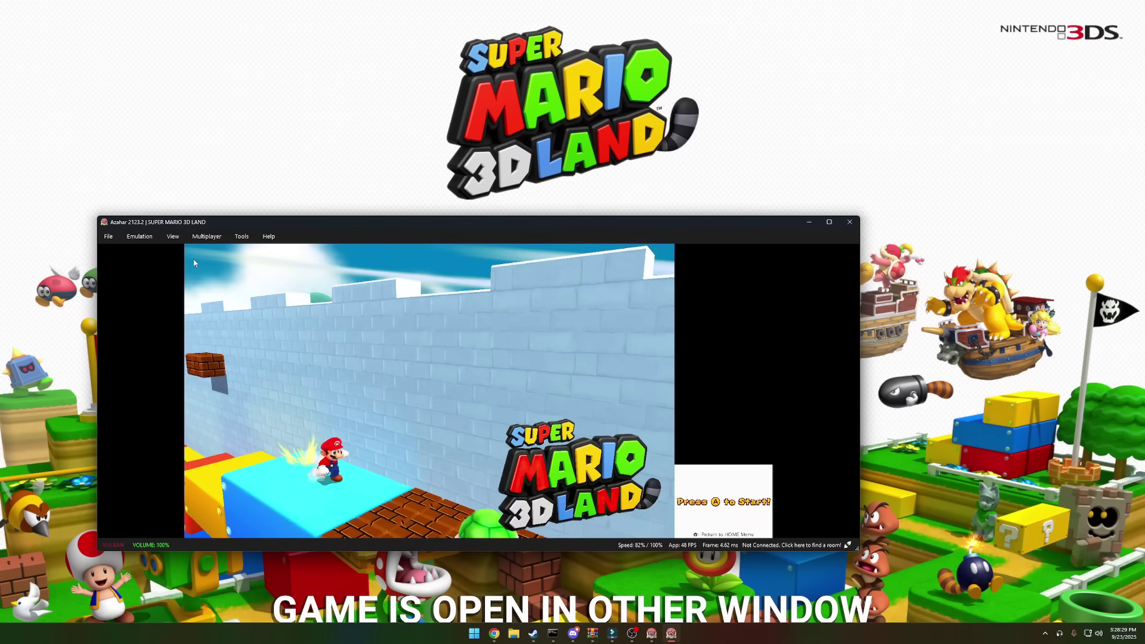
{"action": "left_click", "coordinate": [139, 236]}
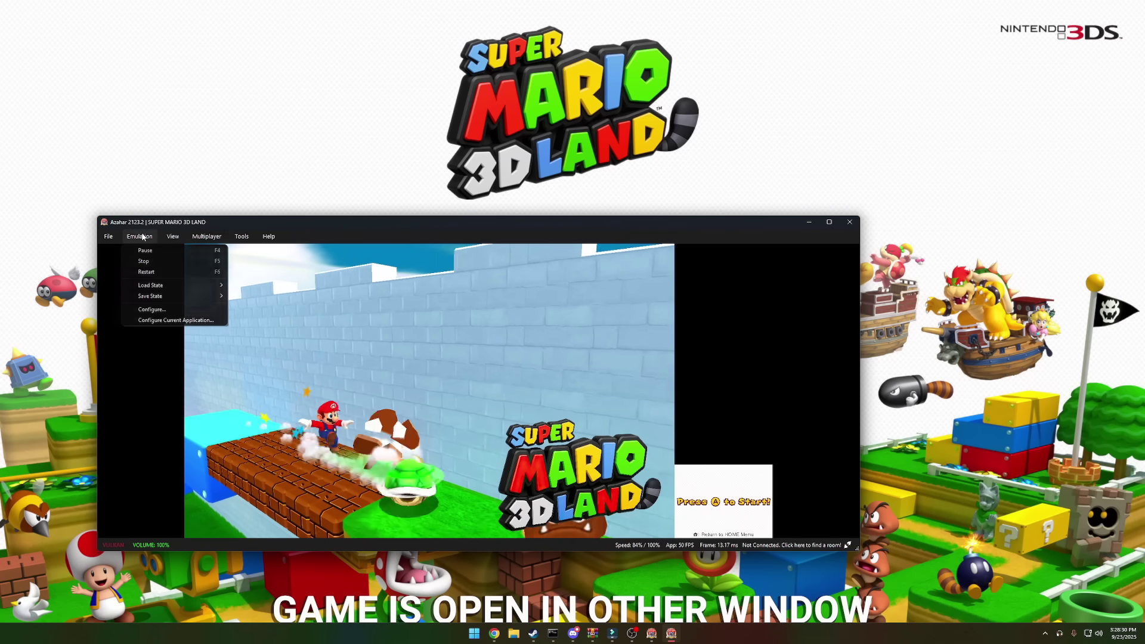
{"action": "left_click", "coordinate": [174, 309]}
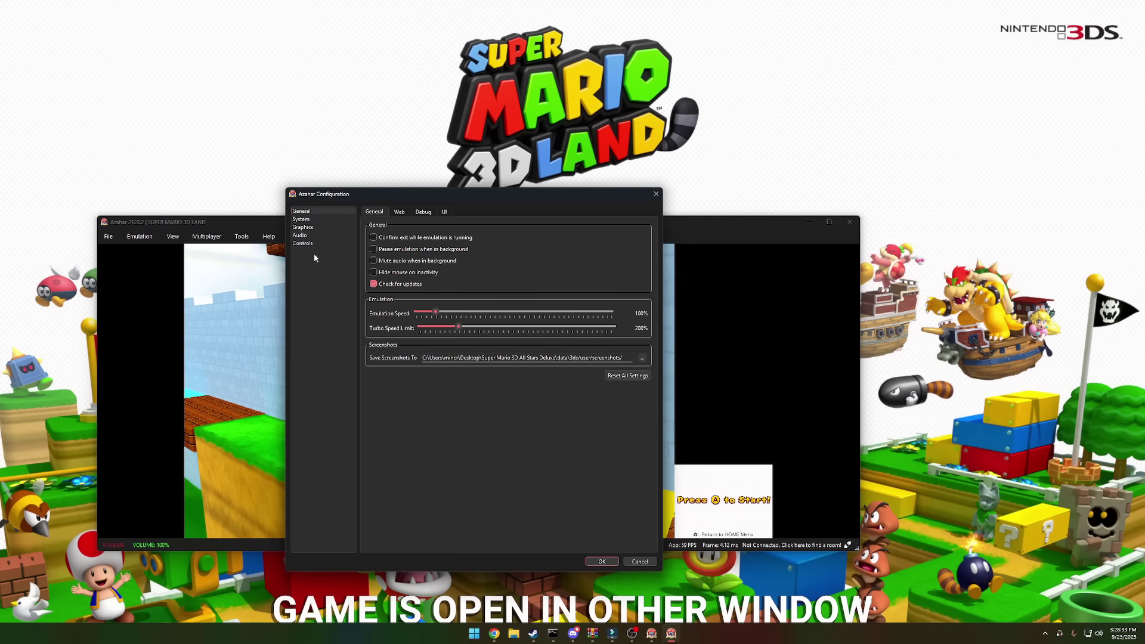
{"action": "left_click", "coordinate": [314, 249]}
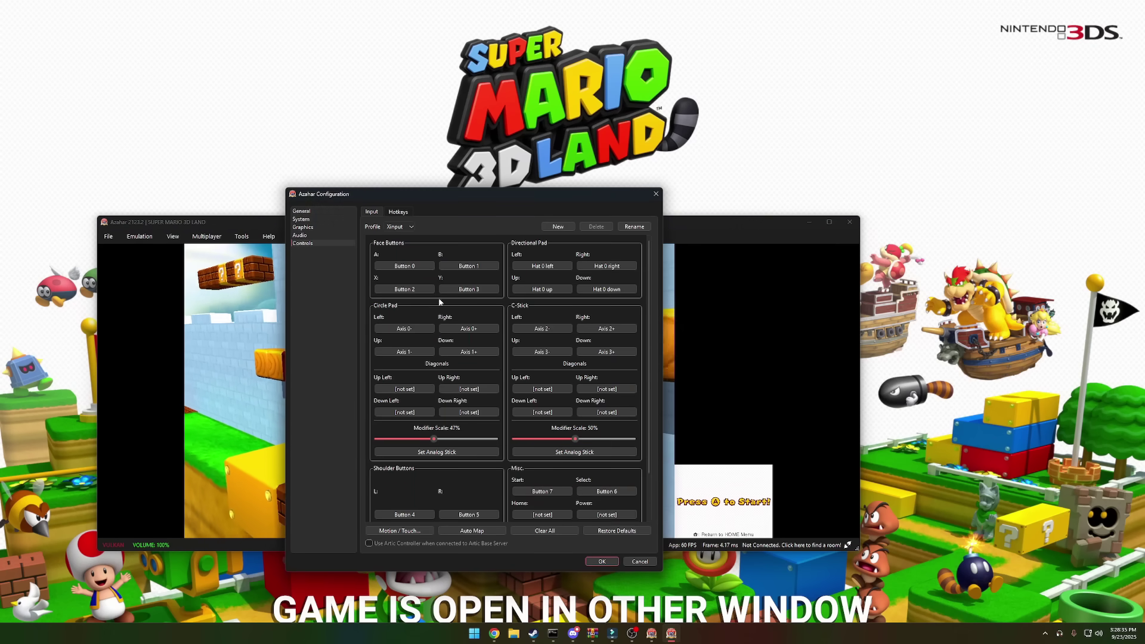
{"action": "scroll", "coordinate": [464, 307], "scroll_direction": "down", "scroll_amount": 2}
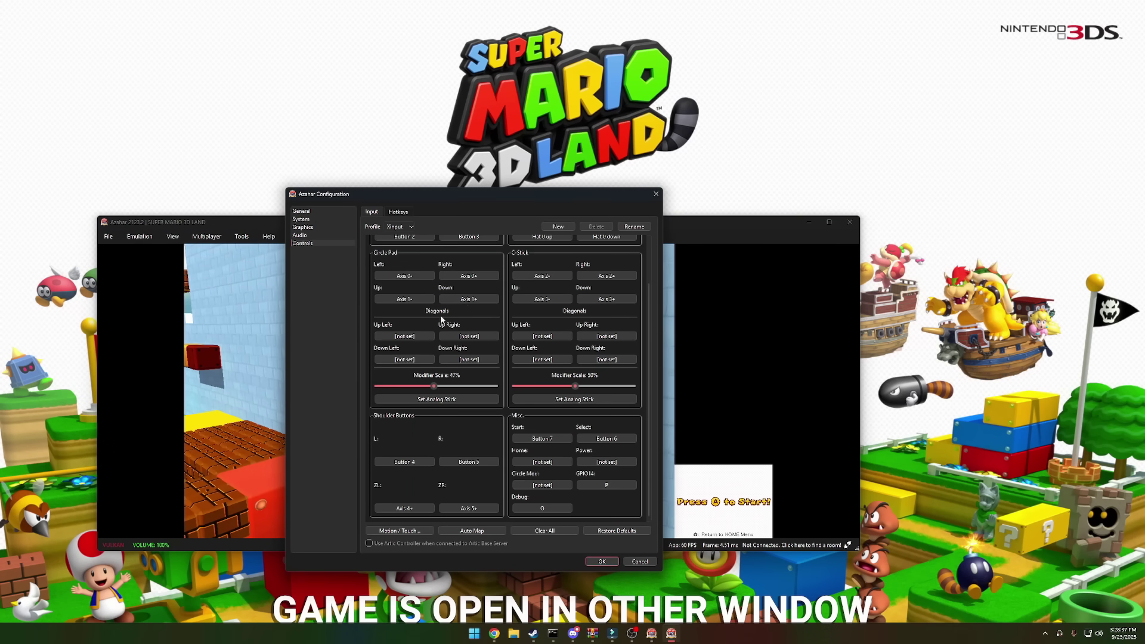
{"action": "scroll", "coordinate": [442, 322], "scroll_direction": "up", "scroll_amount": 2}
{"action": "scroll", "coordinate": [451, 337], "scroll_direction": "down", "scroll_amount": 2}
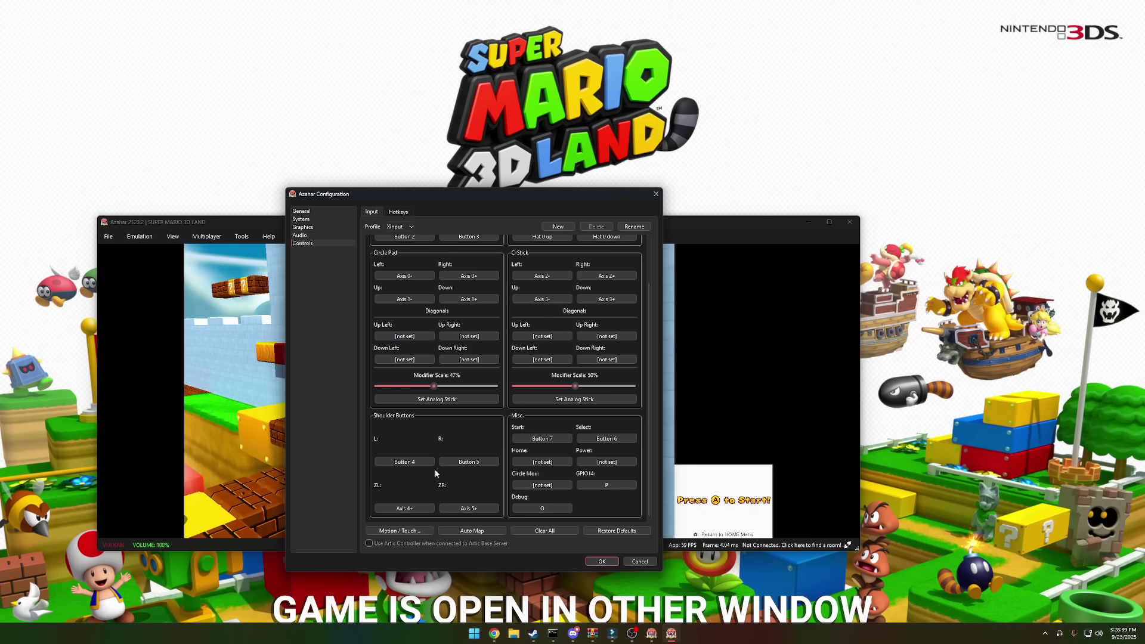
{"action": "left_click", "coordinate": [416, 530]}
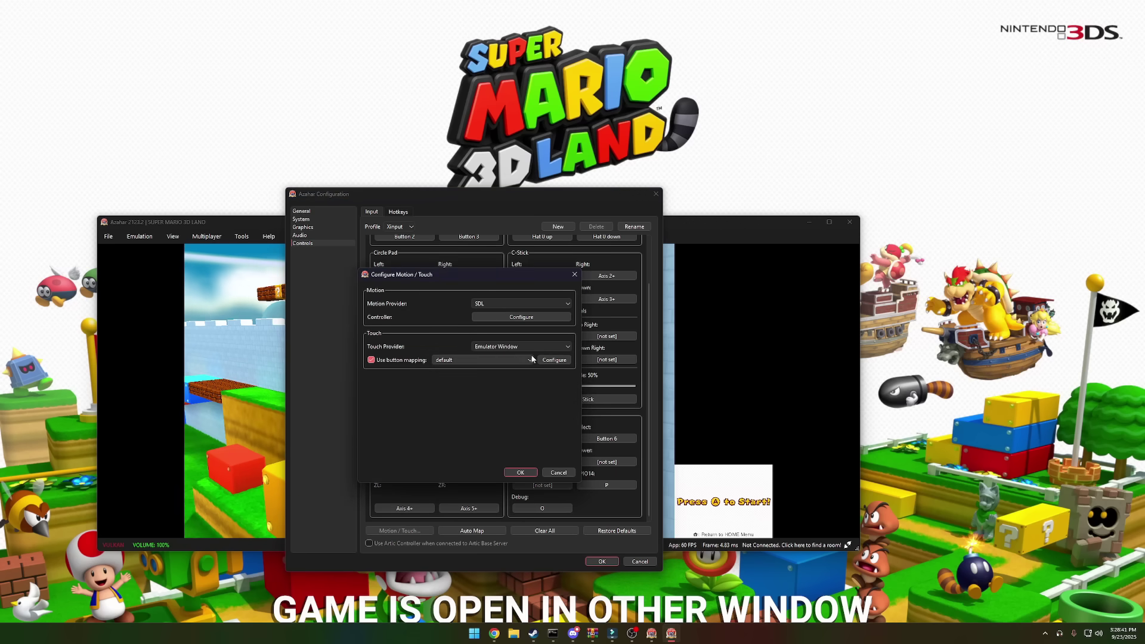
Map touch points 155,101 and 155,108 to Hat 0 up and Hat 0 down, then save
{"action": "left_click", "coordinate": [552, 360]}
{"action": "double_click", "coordinate": [391, 325]}
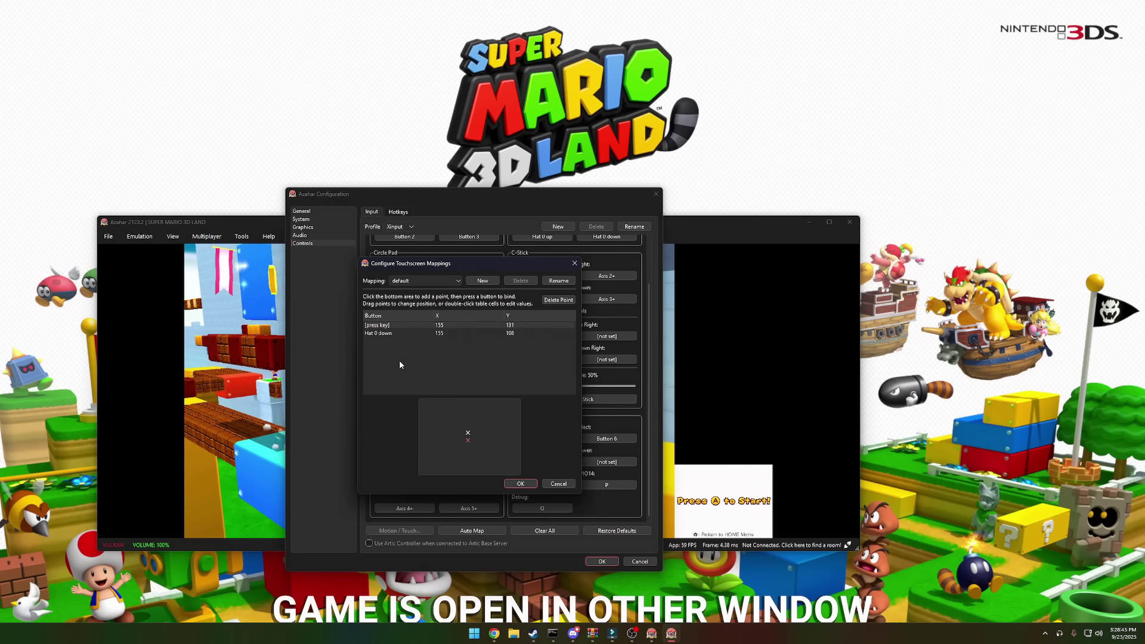
{"action": "double_click", "coordinate": [391, 333]}
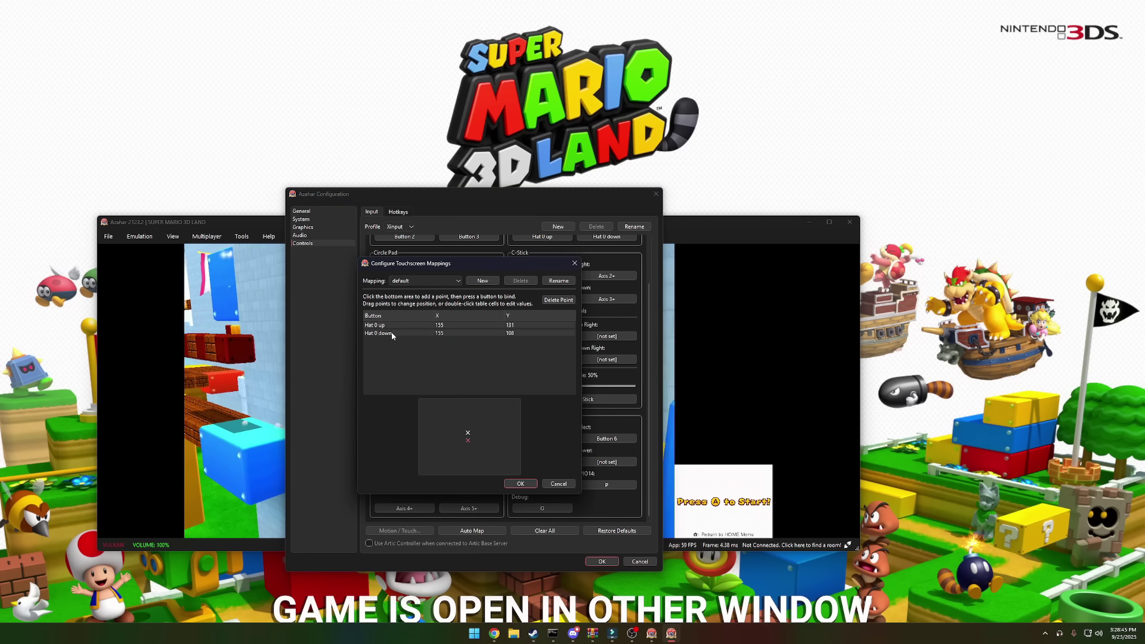
{"action": "left_click", "coordinate": [518, 485]}
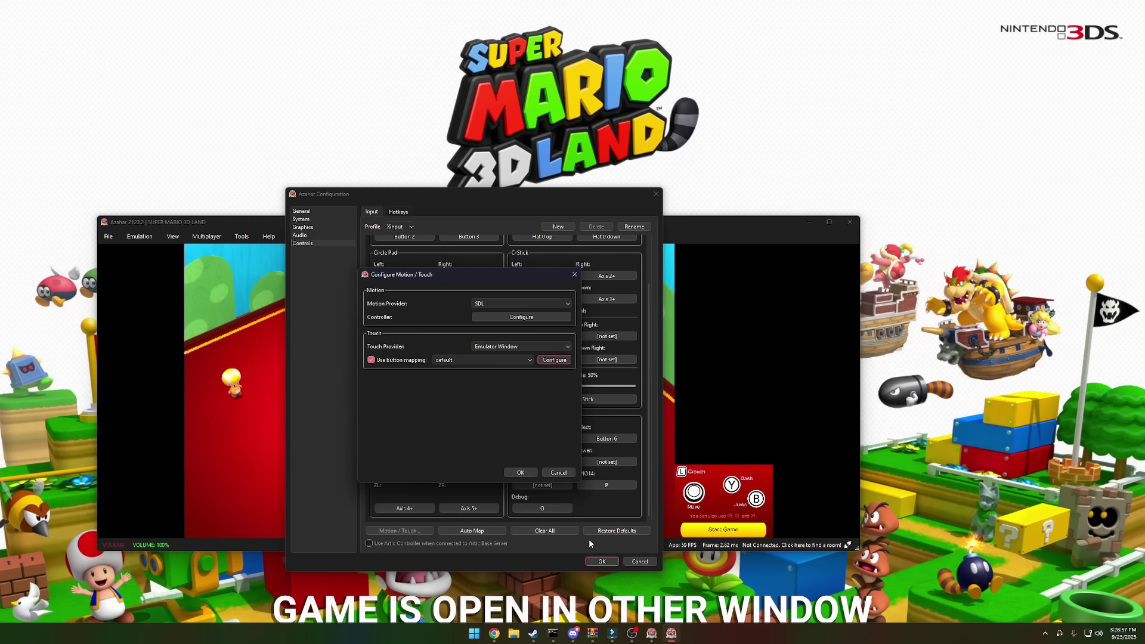
{"action": "left_click", "coordinate": [520, 472]}
Confirm the Azahar Configuration and return Super Mario 3D Land to fullscreen with F11
{"action": "left_click", "coordinate": [601, 561]}
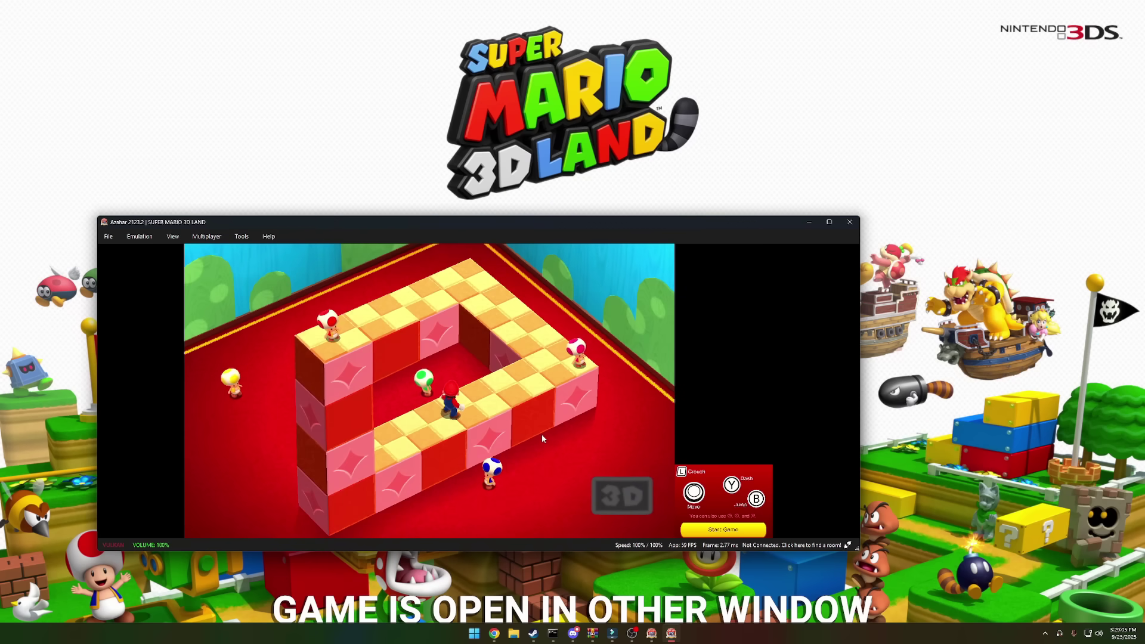
{"action": "key", "text": "F11"}
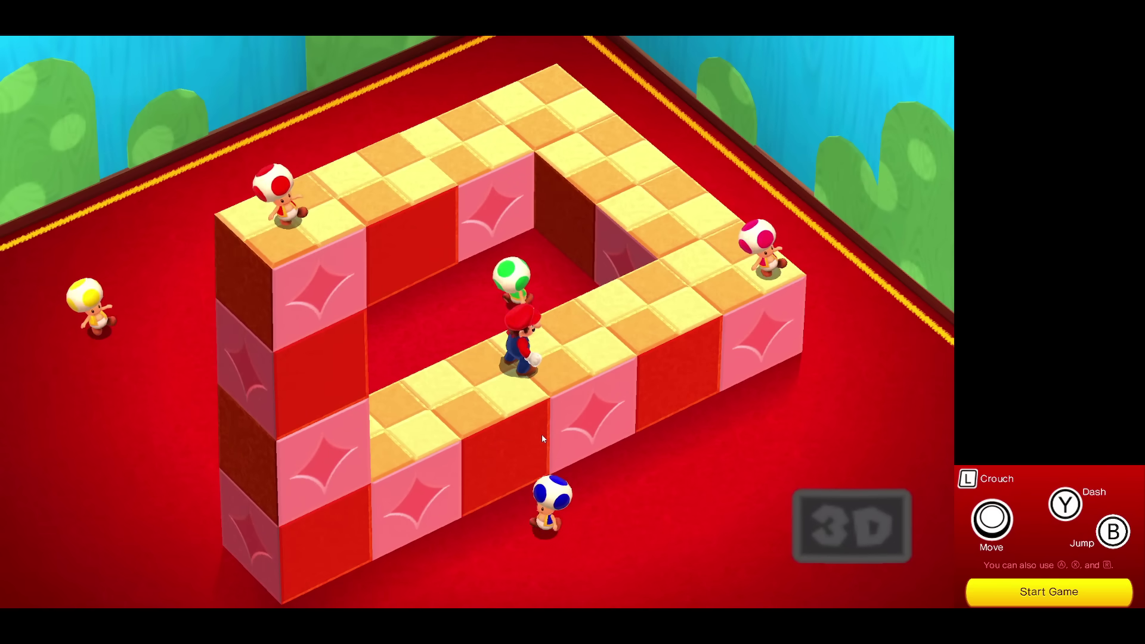